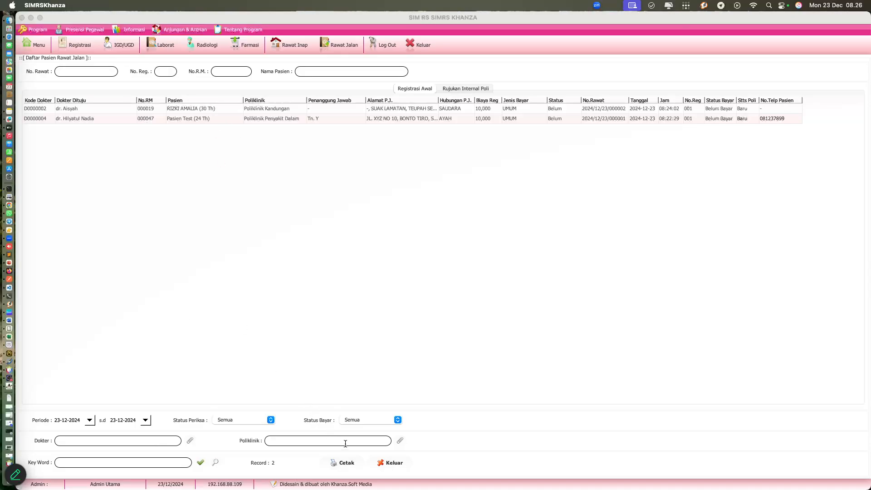
# Step: Filter the outpatient list by the Poliklinik Penyakit Dalam clinic and select the test patient's registration
pyautogui.click(399, 440)
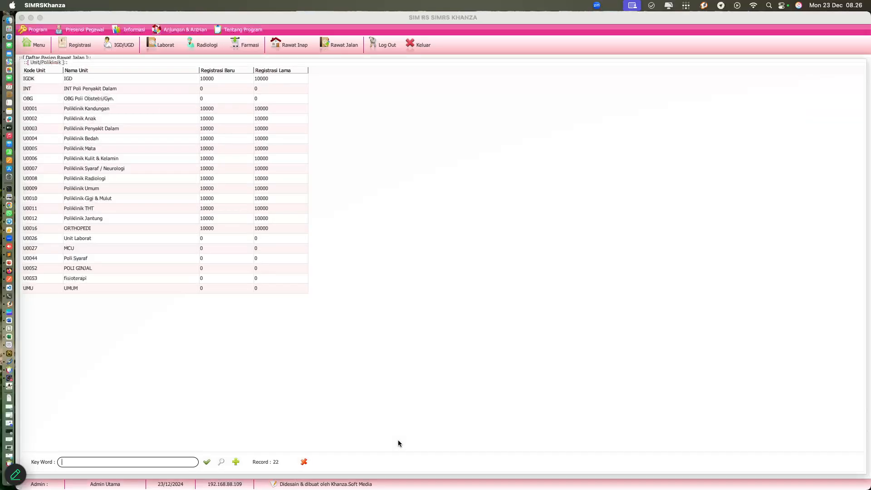
pyautogui.click(97, 128)
pyautogui.doubleClick(97, 128)
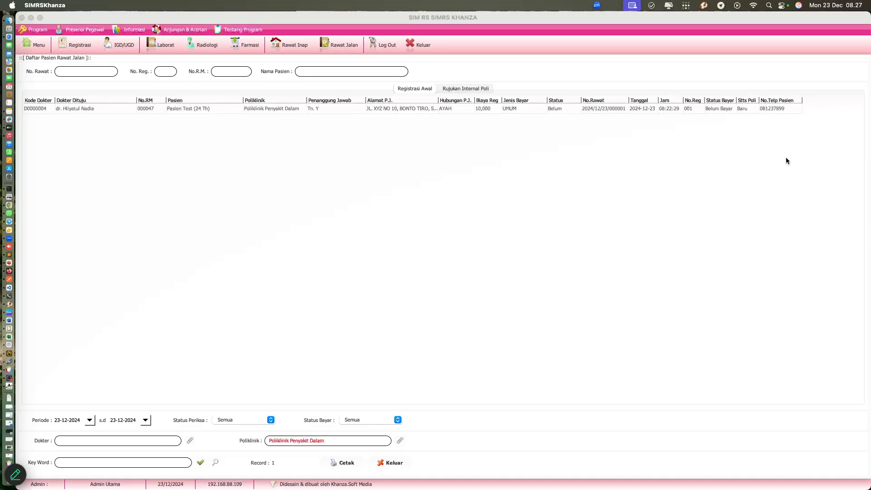
pyautogui.click(748, 110)
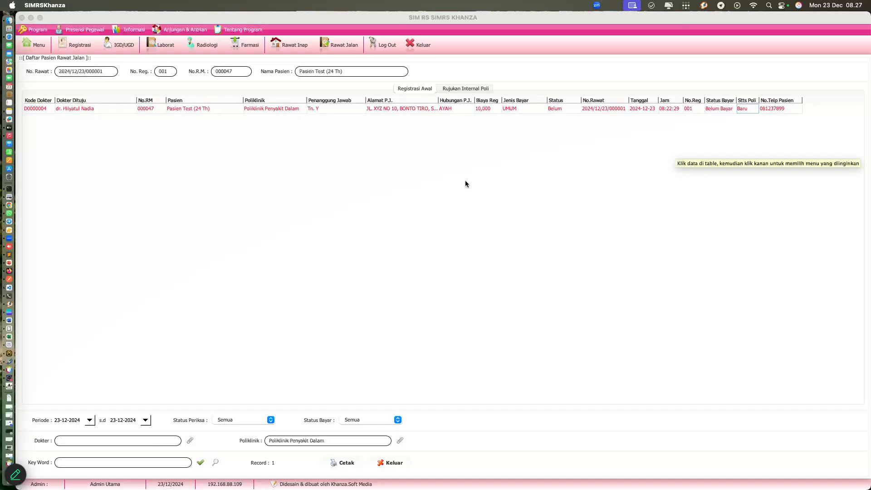
pyautogui.click(278, 109)
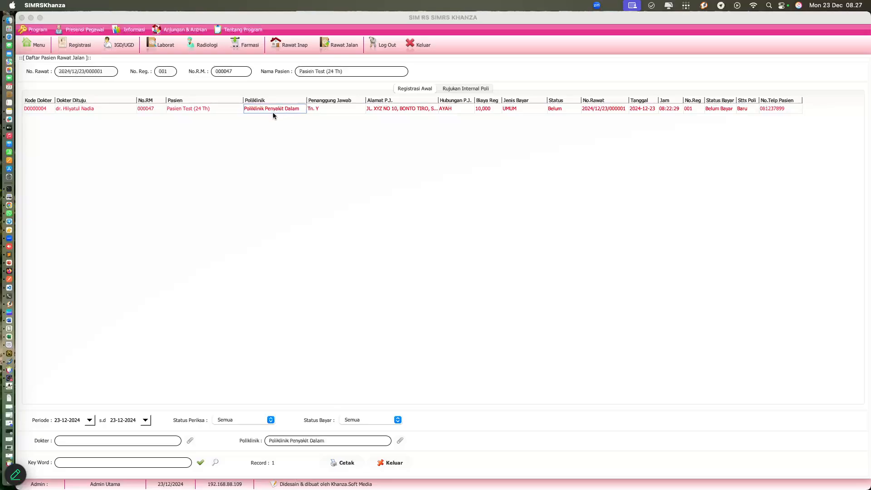
pyautogui.click(205, 109)
pyautogui.rightClick(205, 109)
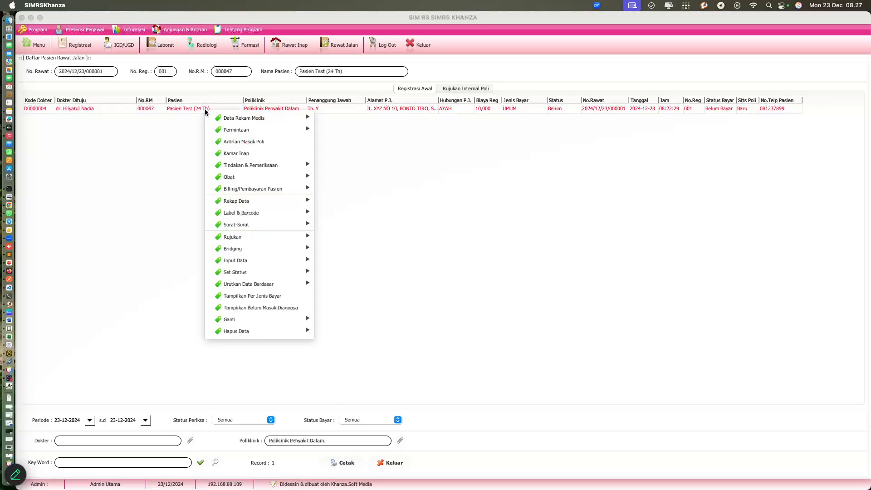
pyautogui.click(308, 273)
pyautogui.click(565, 314)
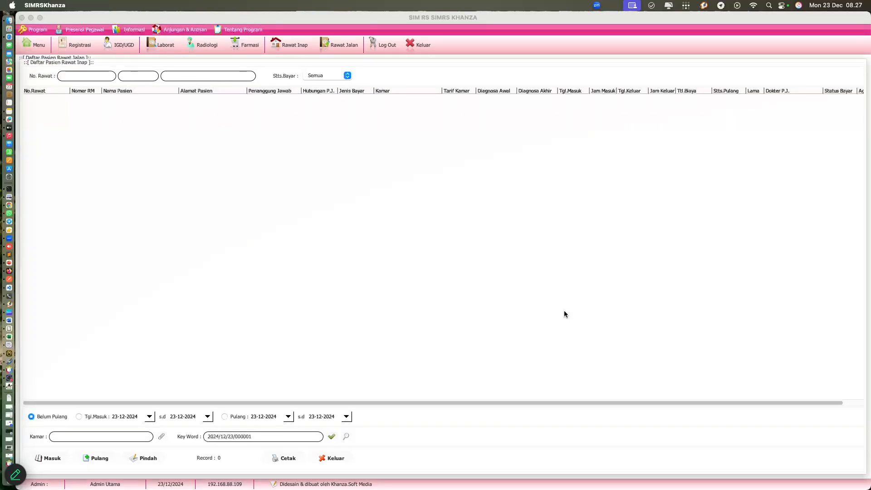
pyautogui.click(344, 46)
# Step: Open the selected patient's Penilaian Awal Keperawatan Umum form and assign the second listed staff member as Petugas
pyautogui.click(320, 109)
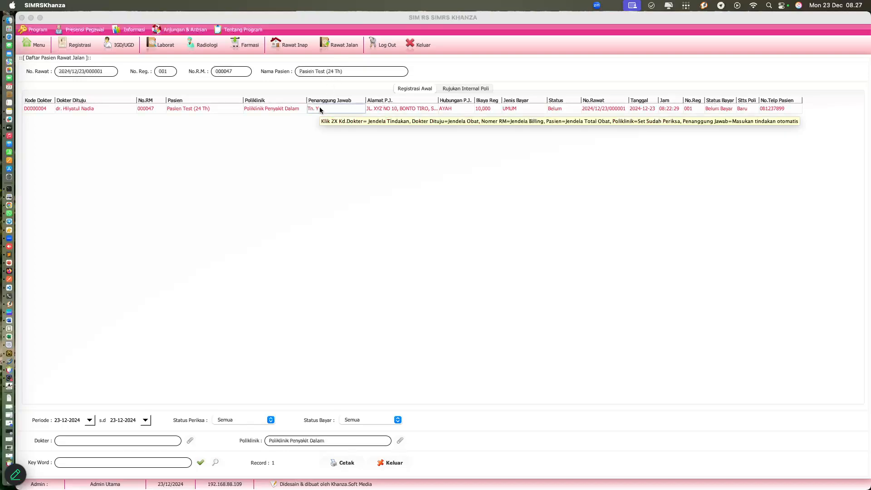
pyautogui.rightClick(320, 109)
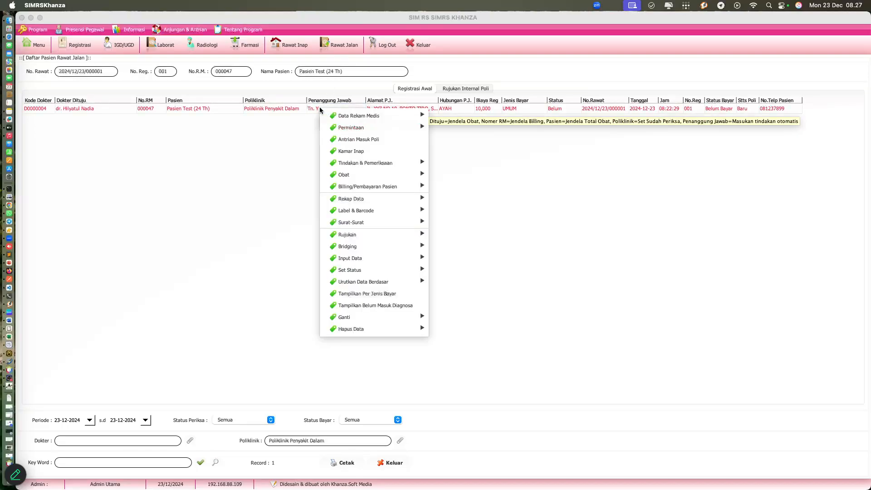
pyautogui.moveTo(349, 118)
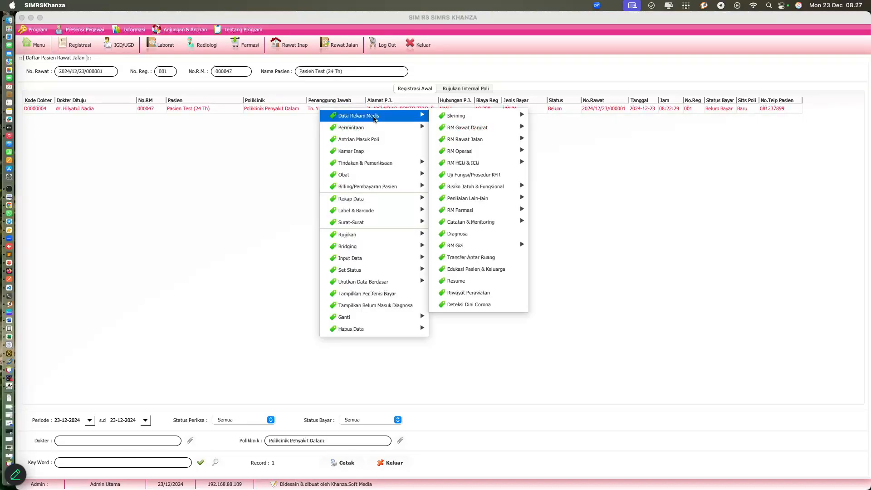
pyautogui.moveTo(464, 137)
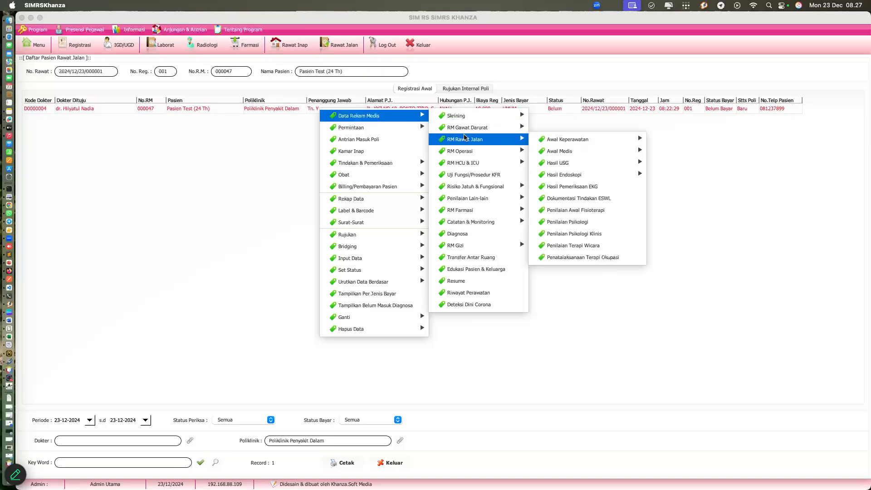
pyautogui.moveTo(544, 139)
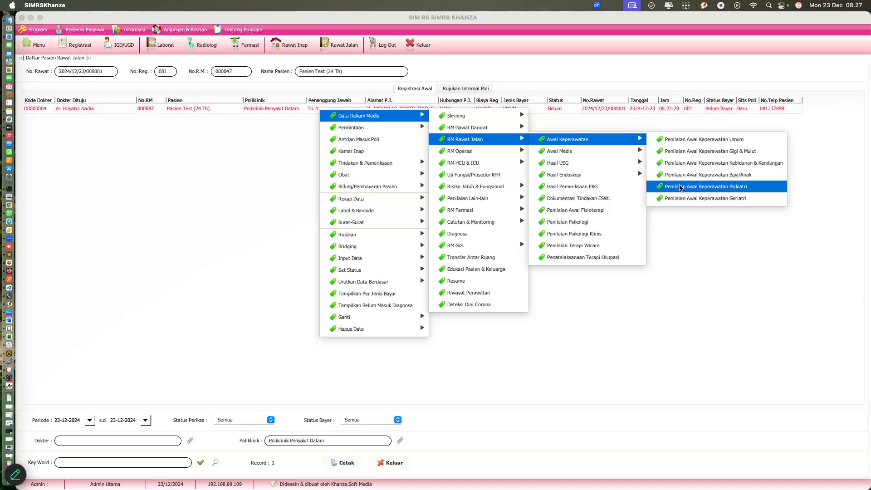
pyautogui.click(674, 143)
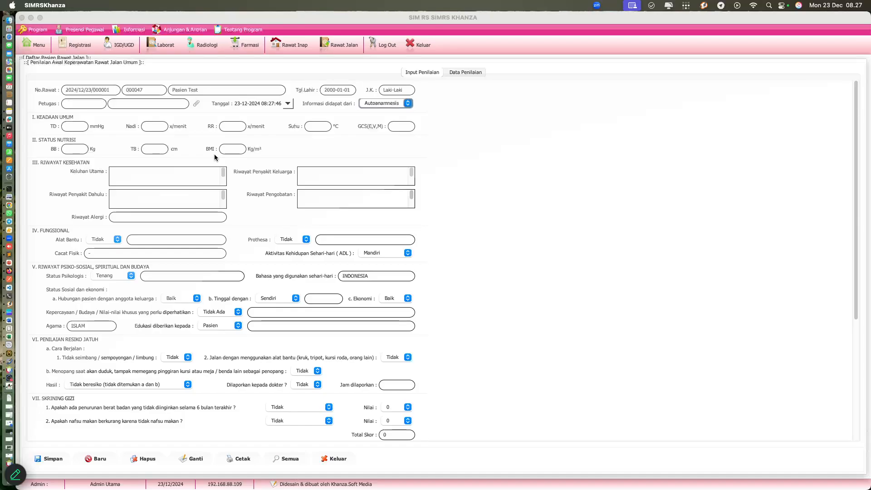
pyautogui.click(195, 104)
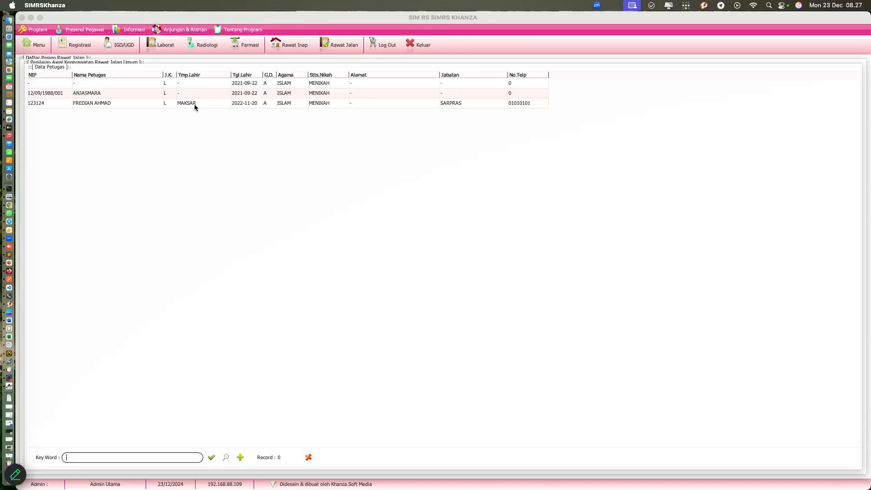
pyautogui.doubleClick(120, 95)
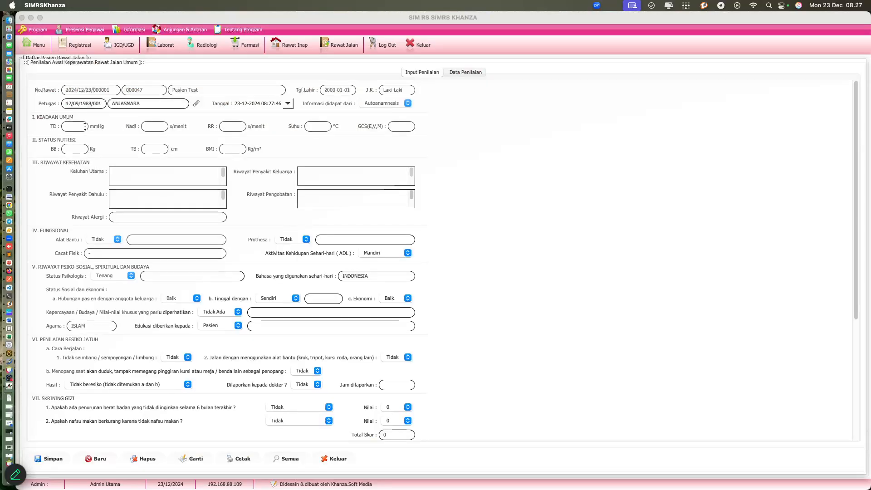
# Step: Examine the assessment form's sections, from the general condition fields down to the nursing problem and nursing plan lists
pyautogui.click(85, 127)
pyautogui.click(165, 129)
pyautogui.click(226, 128)
pyautogui.click(316, 128)
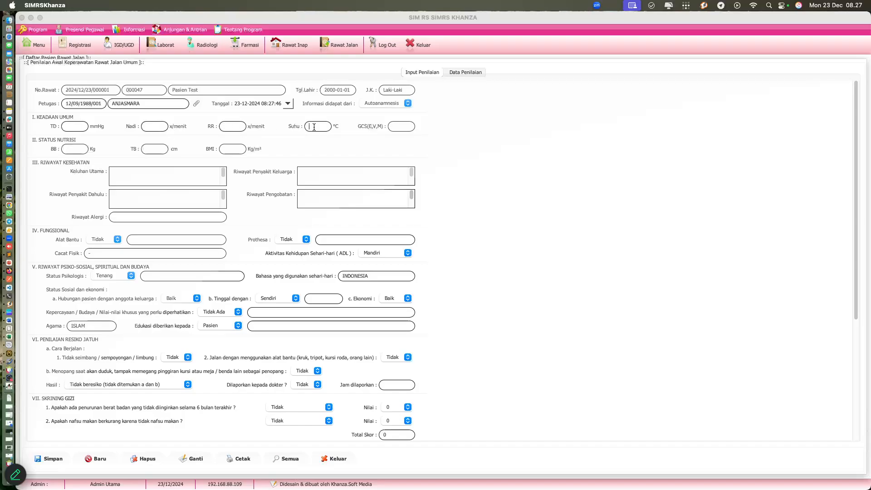
pyautogui.click(393, 129)
pyautogui.click(163, 176)
pyautogui.scroll(-1, 857, 187)
pyautogui.moveTo(857, 187); pyautogui.dragTo(851, 160)
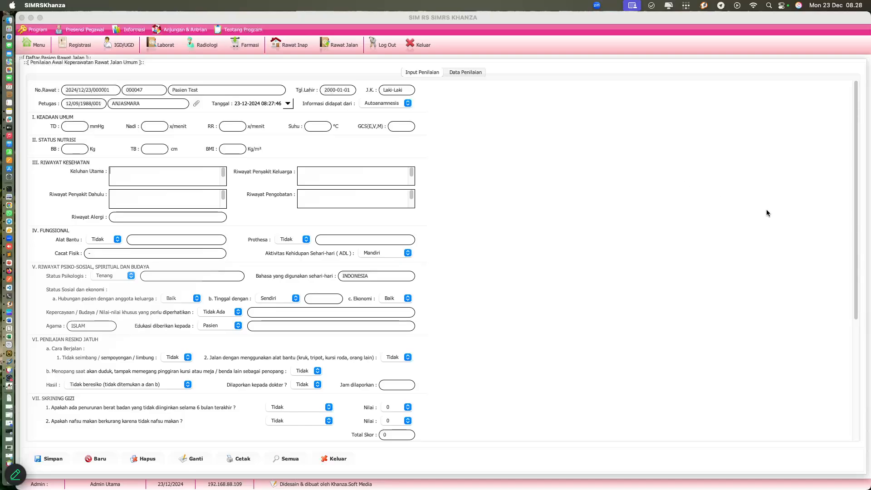
pyautogui.scroll(-5, 840, 355)
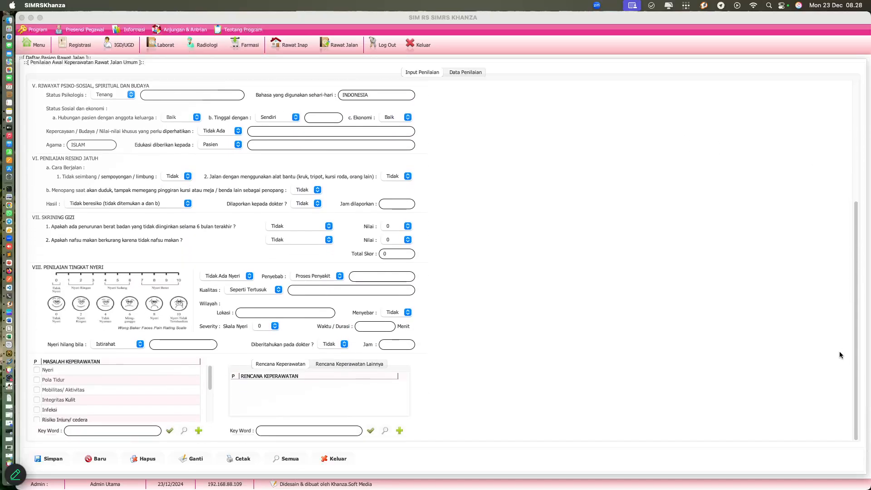
pyautogui.scroll(1, 458, 327)
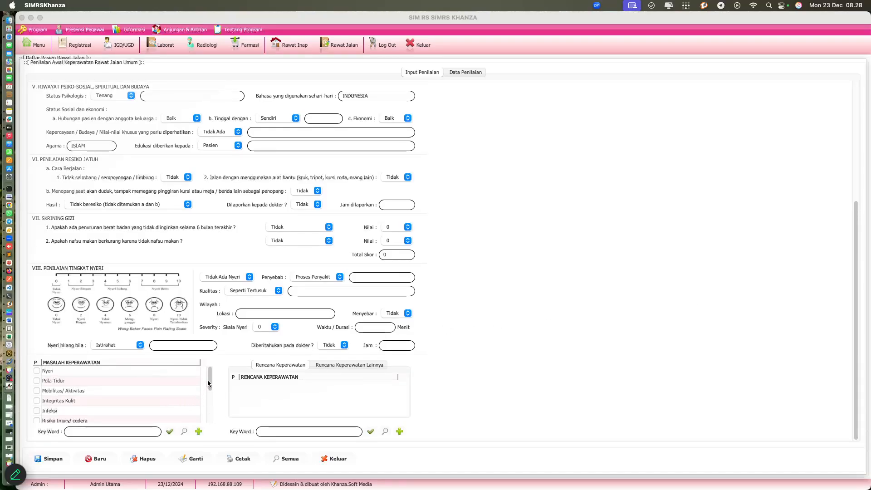
pyautogui.scroll(-1, 210, 383)
pyautogui.moveTo(209, 383)
pyautogui.mouseDown()
pyautogui.moveTo(208, 419)
pyautogui.moveTo(208, 382)
pyautogui.mouseUp()
# Step: Check the master data of nursing problems (Masalah Keperawatan) and return to the assessment form
pyautogui.click(198, 432)
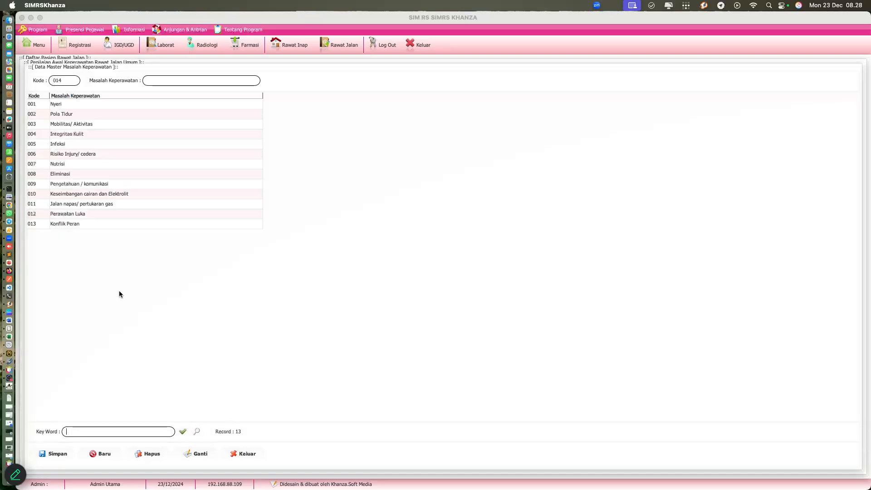
pyautogui.click(147, 80)
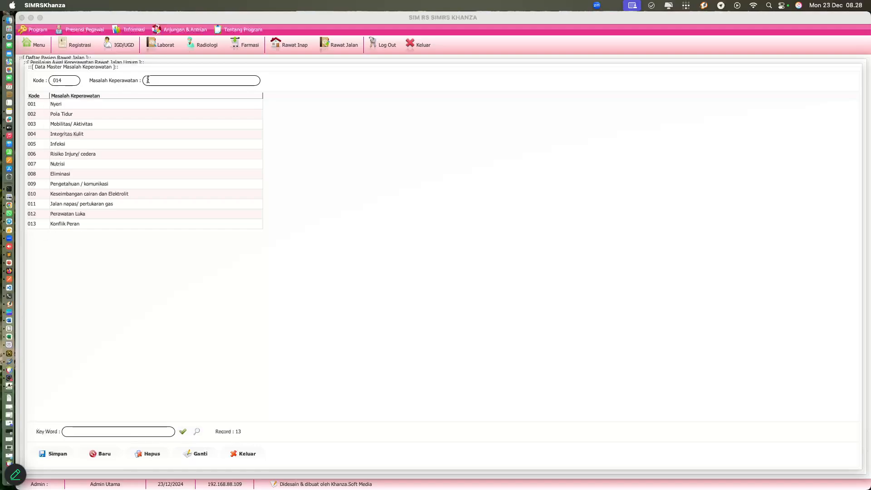
pyautogui.click(244, 454)
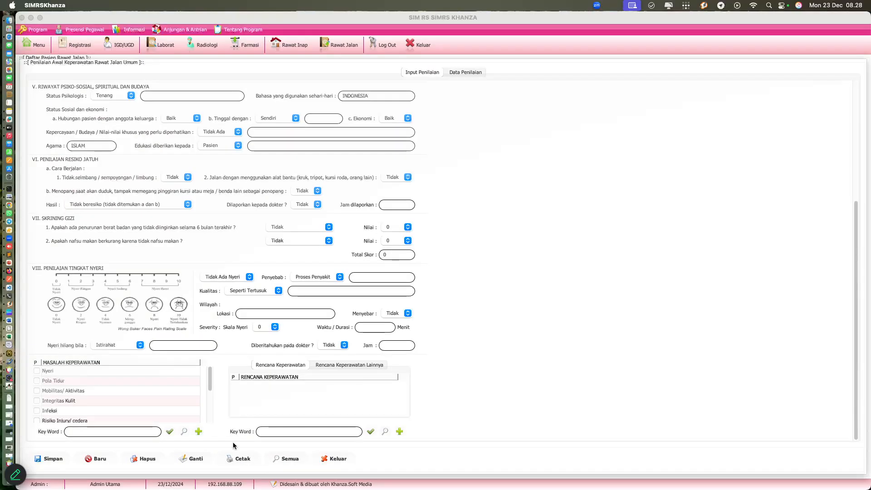
# Step: Review the master nursing plans (Rencana Keperawatan) linked to Nyeri and Pola Tidur, and return to the assessment form
pyautogui.click(399, 431)
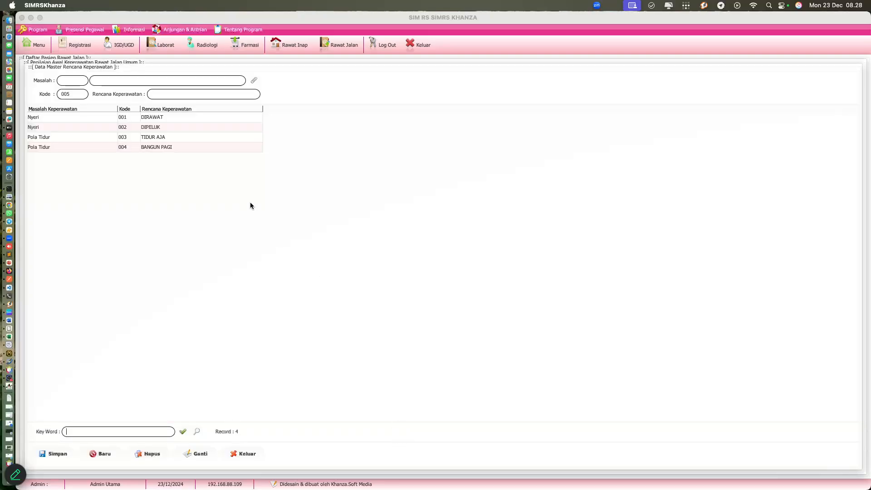
pyautogui.click(77, 119)
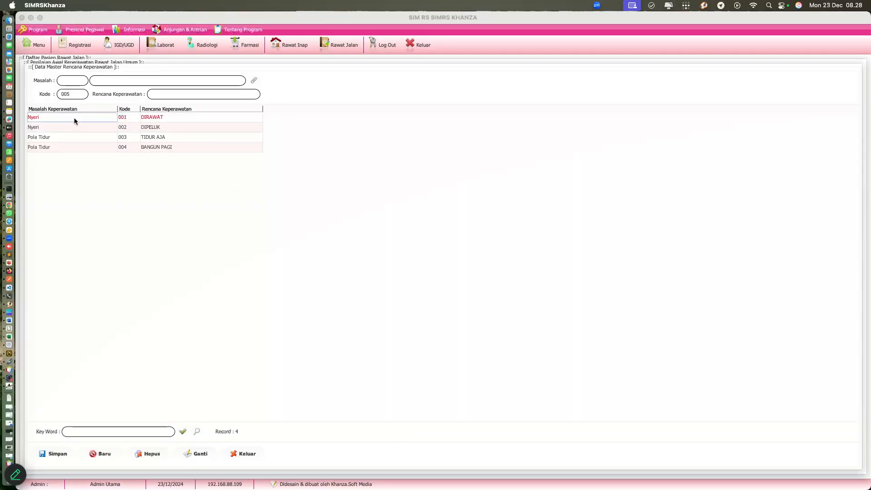
pyautogui.click(75, 121)
pyautogui.click(73, 138)
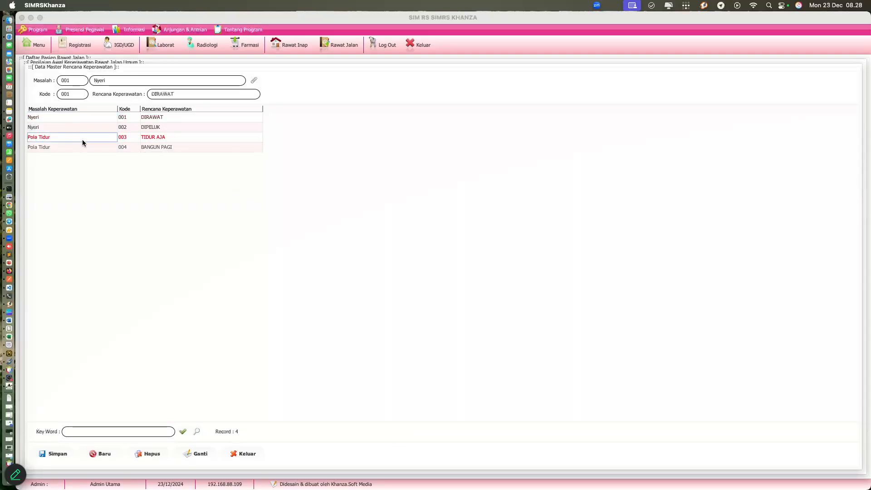
pyautogui.click(170, 140)
pyautogui.click(172, 119)
pyautogui.click(164, 143)
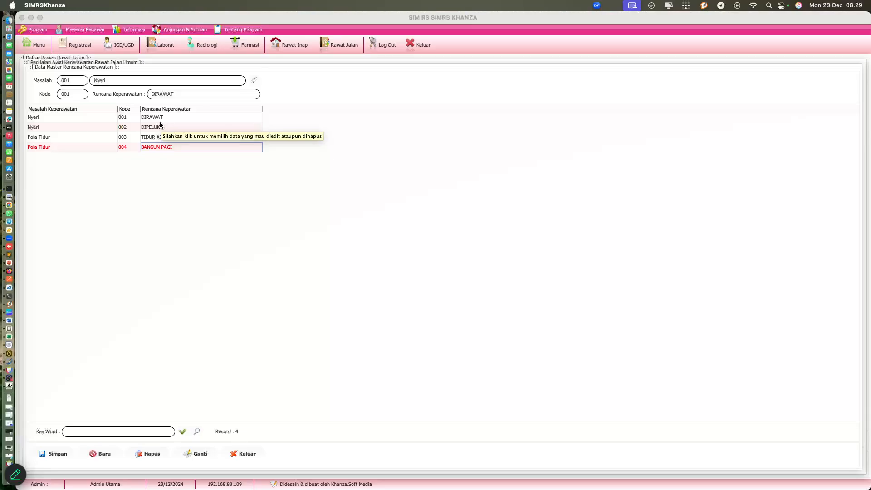
pyautogui.click(242, 457)
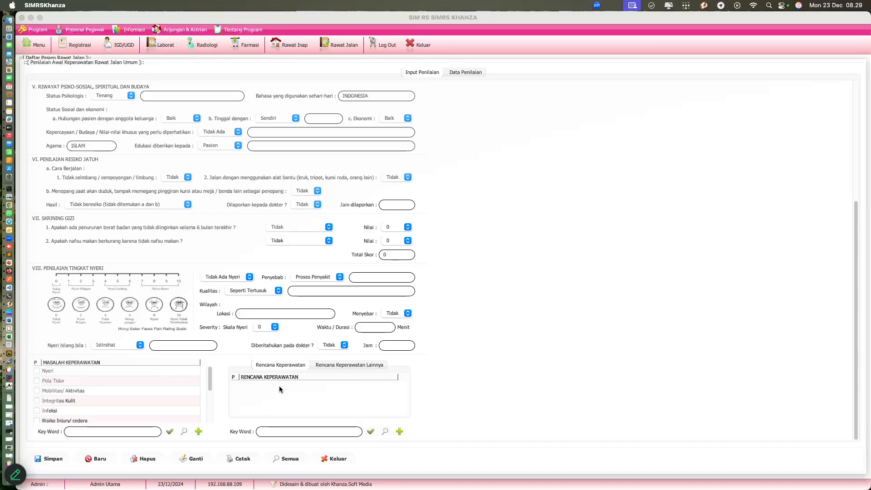
# Step: Mark Nyeri as the nursing problem and choose the nursing plans DIRAWAT and DIPELUK for it
pyautogui.click(38, 371)
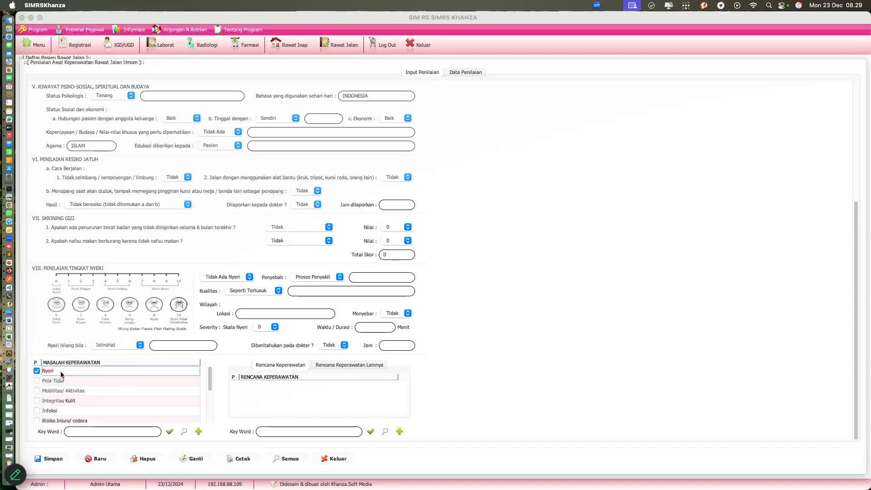
pyautogui.click(385, 432)
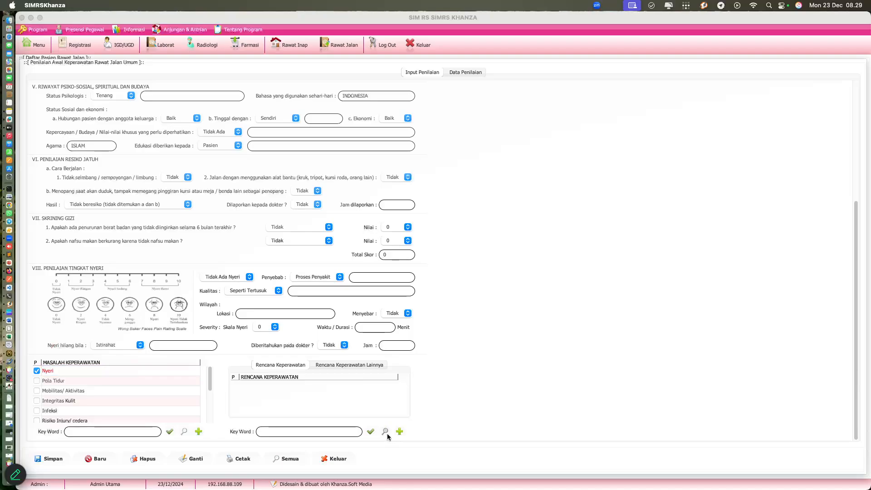
pyautogui.click(48, 371)
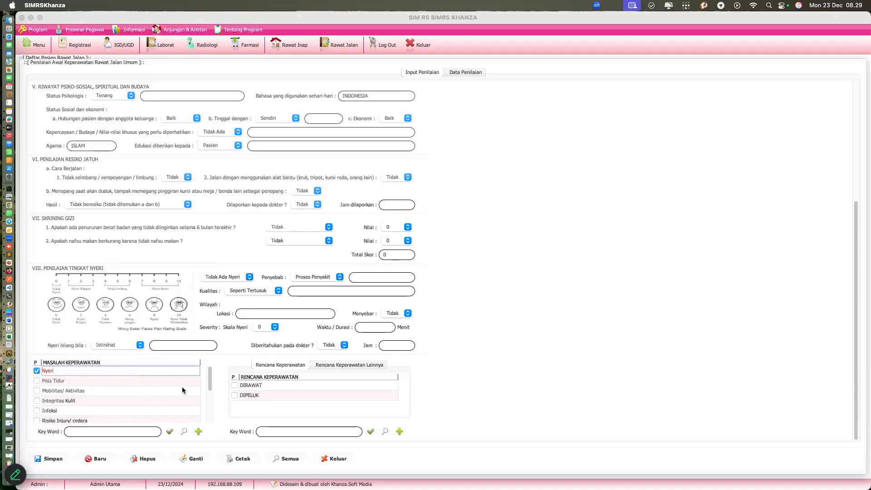
pyautogui.click(234, 386)
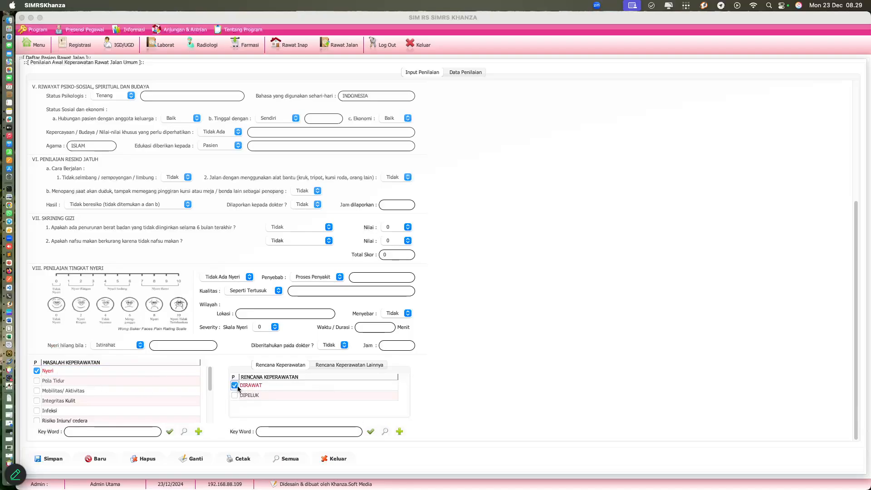
pyautogui.click(235, 396)
# Step: List the saved nursing assessments dated 23-12-2020 to 23-12-2024 with the keyword filter cleared
pyautogui.click(461, 72)
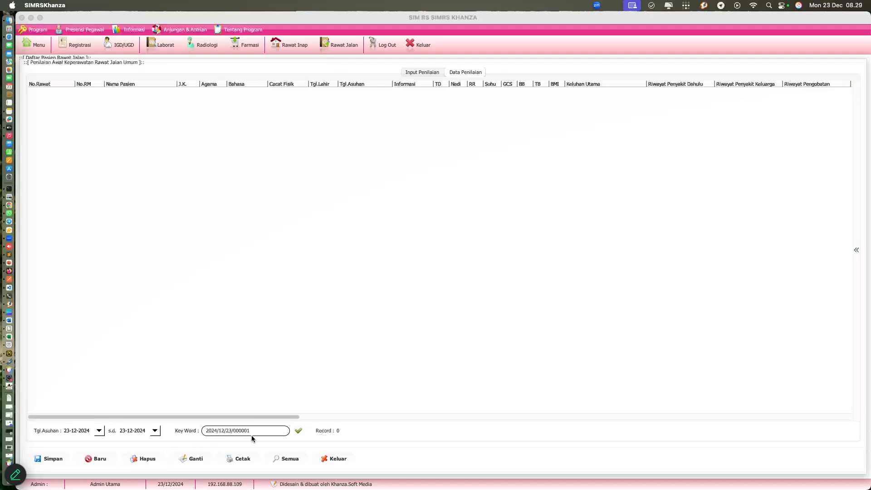
pyautogui.moveTo(260, 430); pyautogui.dragTo(148, 419)
pyautogui.press('BackSpace')
pyautogui.write('0')
pyautogui.click(298, 432)
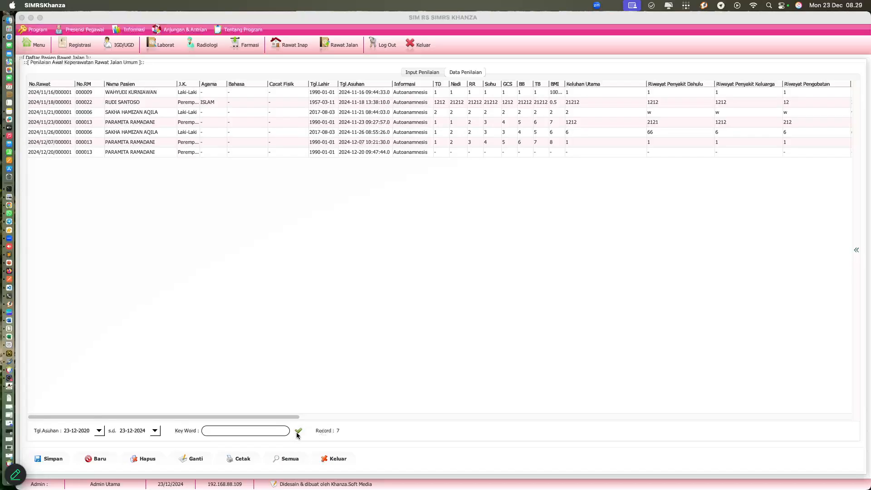
# Step: View the nursing problem and nursing plan details of the first saved assessment in the list
pyautogui.hscroll(3, 114, 121)
pyautogui.click(79, 94)
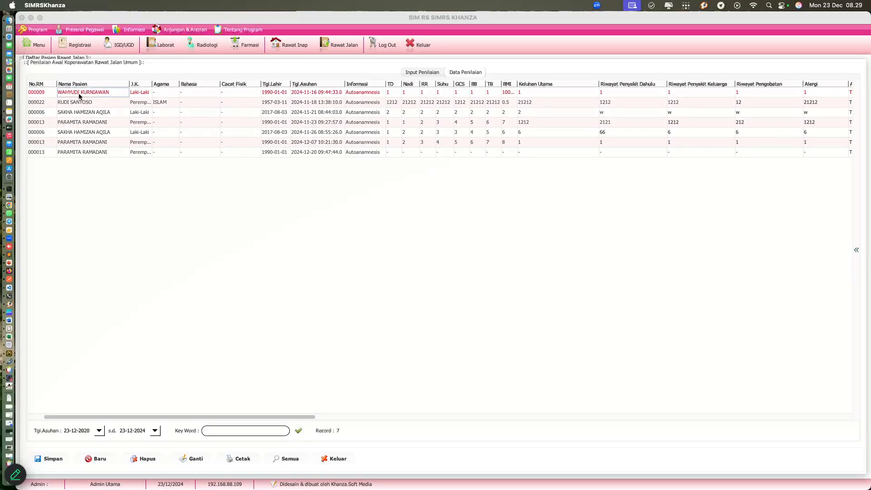
pyautogui.click(86, 93)
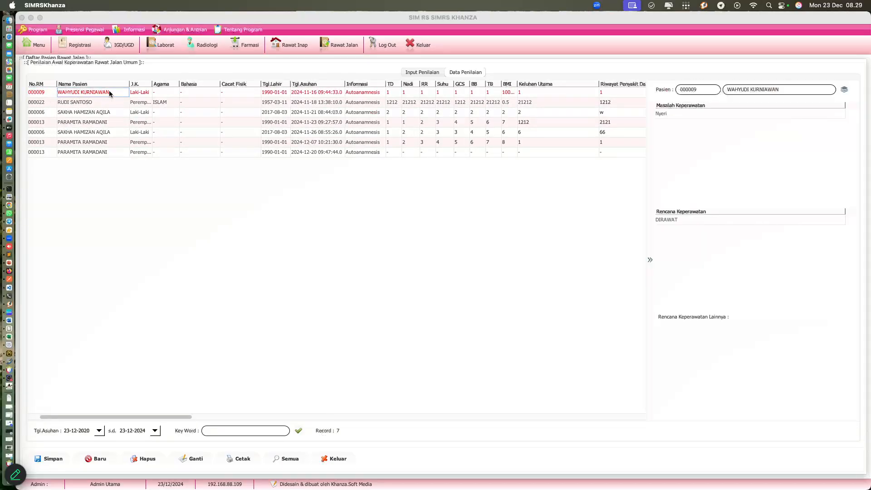
pyautogui.click(40, 92)
pyautogui.click(61, 94)
pyautogui.click(42, 93)
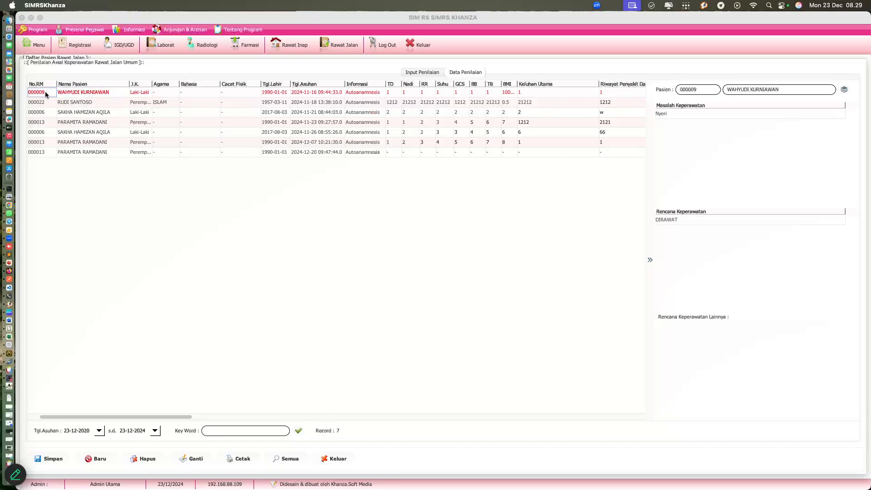
# Step: Preview and read through the printable nursing assessment report for the first saved assessment, and return to the outpatient list
pyautogui.click(844, 90)
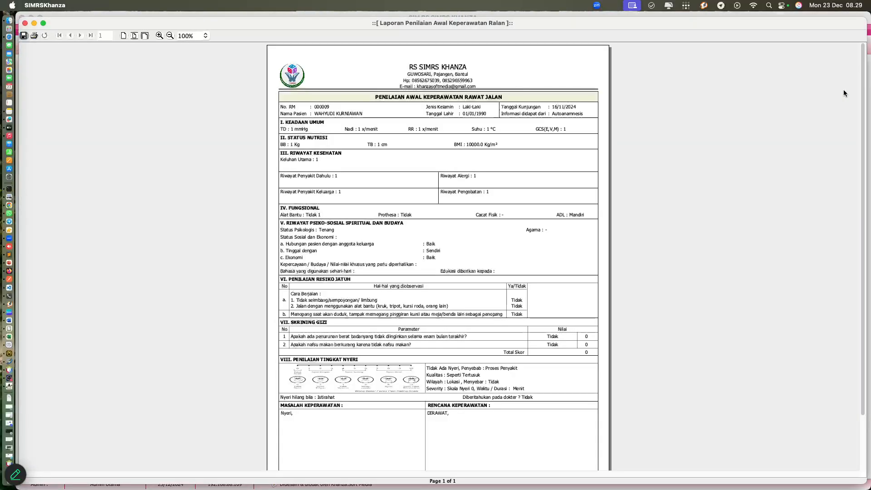
pyautogui.scroll(-3, 433, 225)
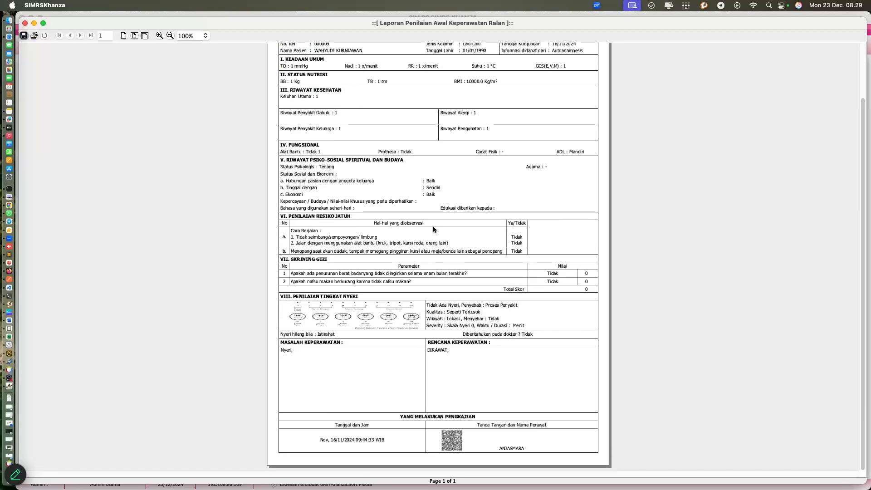
pyautogui.scroll(3, 432, 226)
pyautogui.scroll(-3, 432, 226)
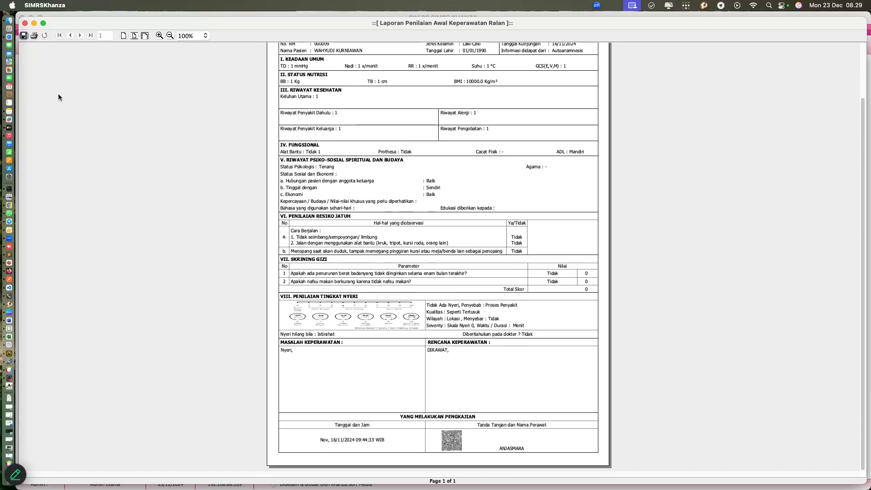
pyautogui.click(25, 23)
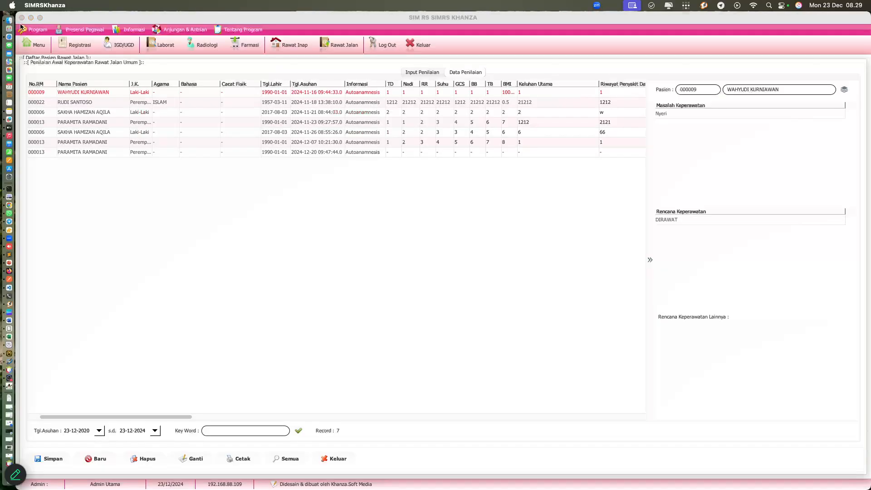
pyautogui.click(341, 458)
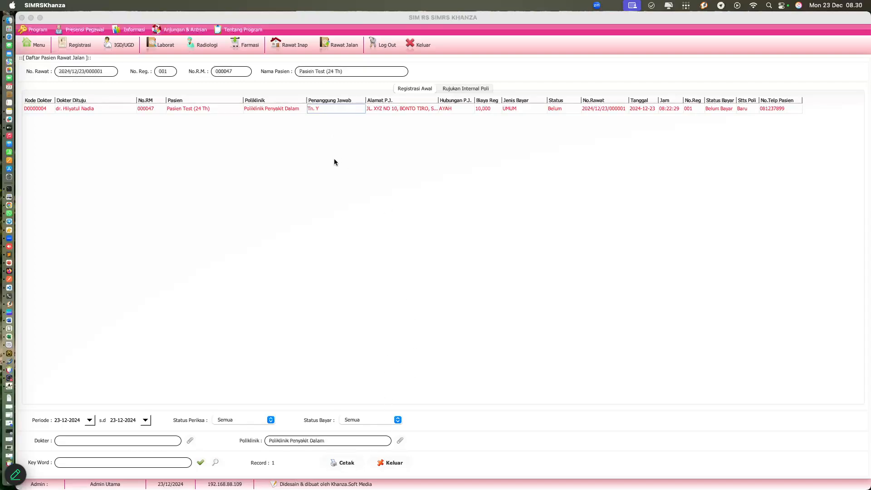
# Step: Open the outpatient's treatment record and its initial internal medicine assessment form (Awal Medis Penyakit Dalam)
pyautogui.click(45, 109)
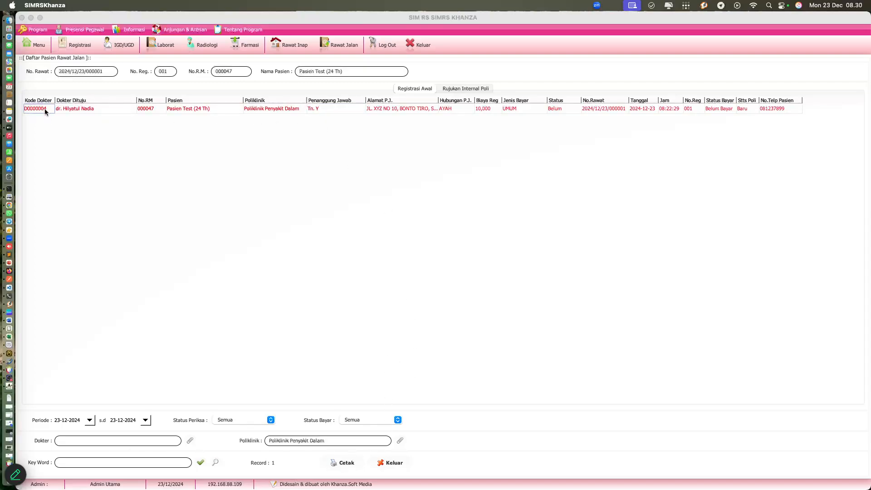
pyautogui.doubleClick(45, 108)
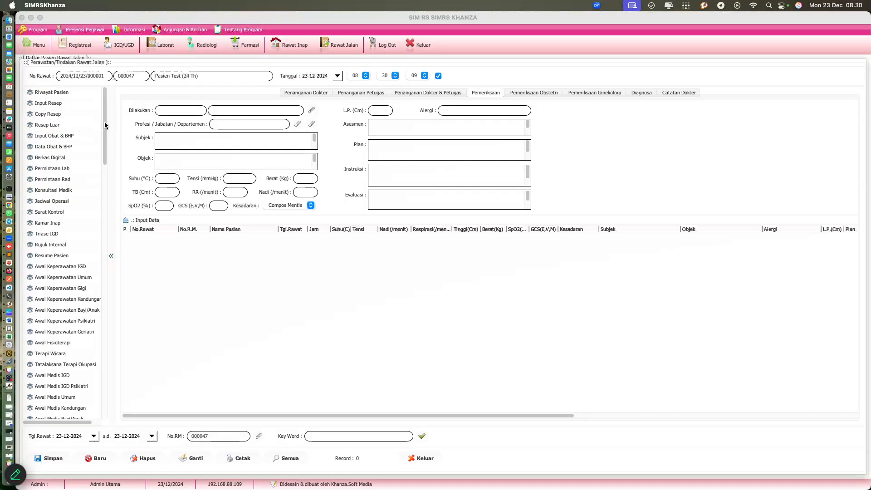
pyautogui.moveTo(105, 126); pyautogui.dragTo(101, 146)
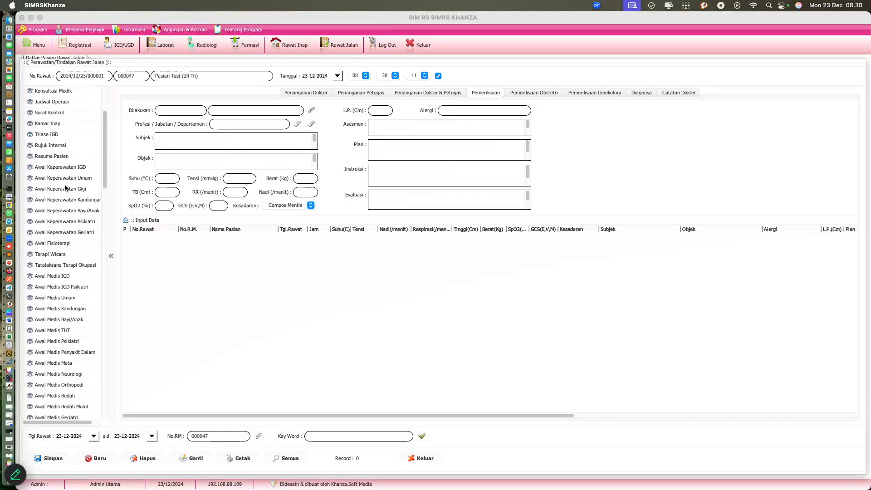
pyautogui.moveTo(101, 175); pyautogui.dragTo(102, 193)
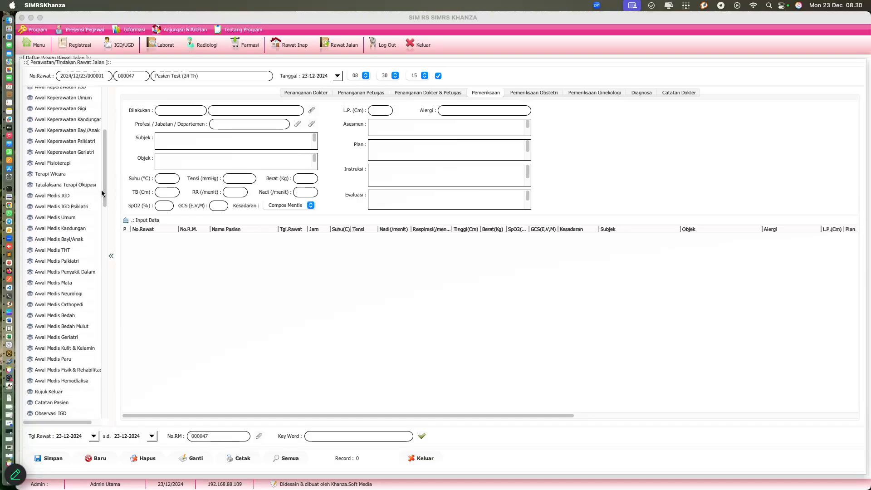
pyautogui.moveTo(103, 193); pyautogui.dragTo(103, 197)
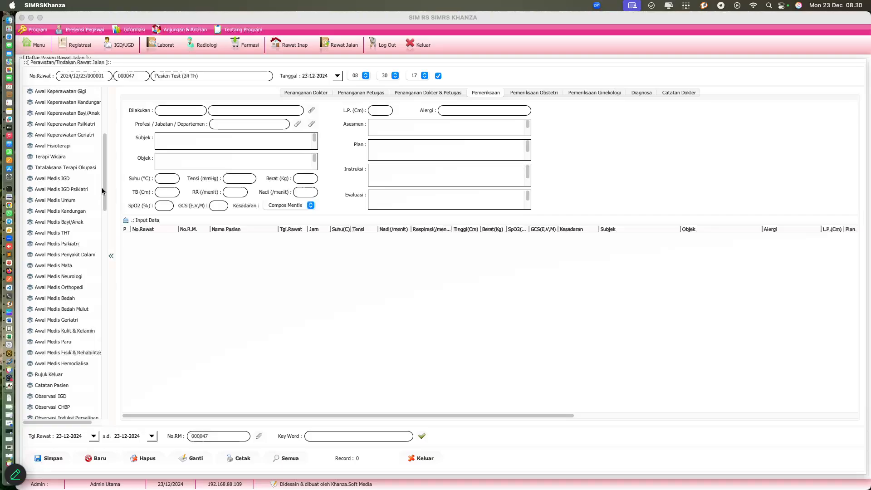
pyautogui.click(63, 255)
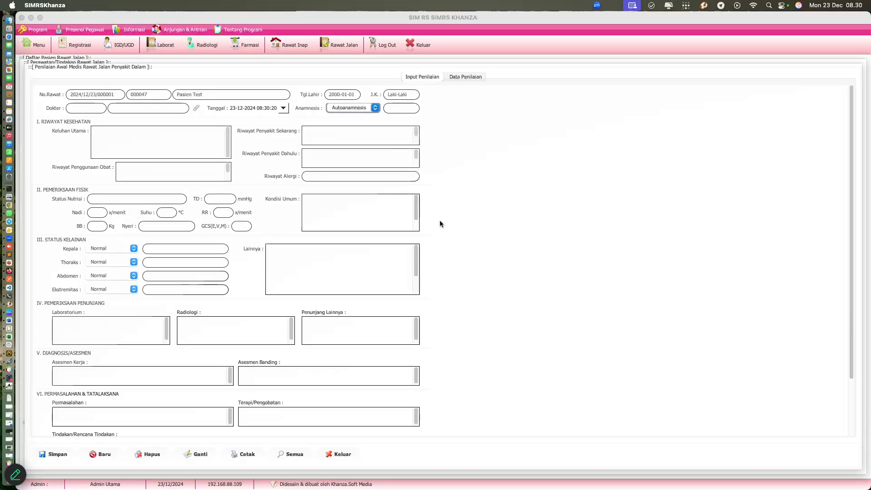
# Step: Review the sections of the internal medicine assessment form and its saved assessment list, and close the form
pyautogui.scroll(-3, 236, 243)
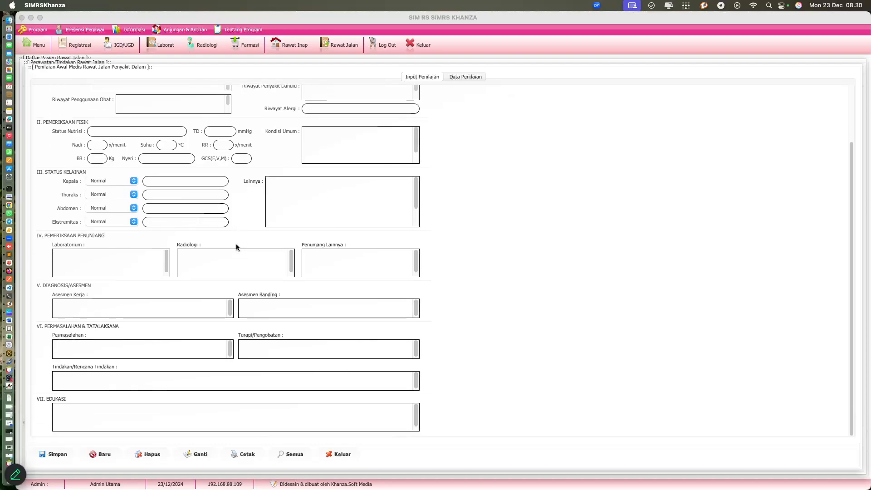
pyautogui.click(472, 77)
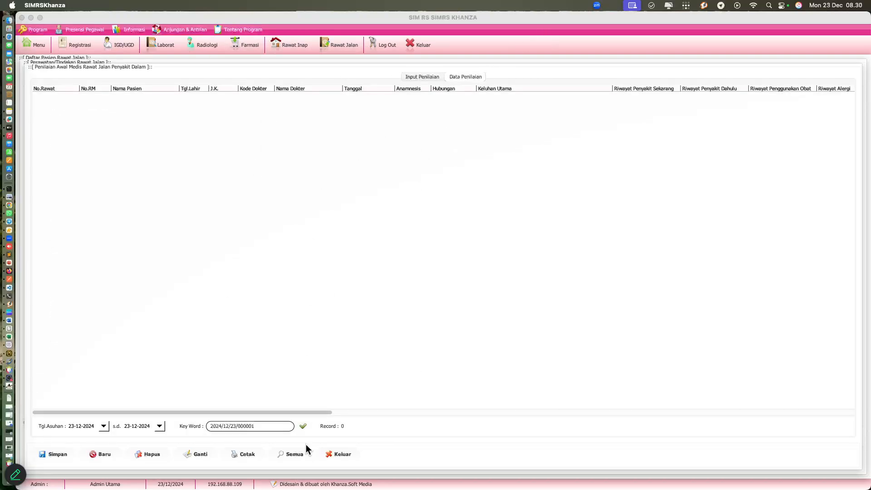
pyautogui.click(342, 453)
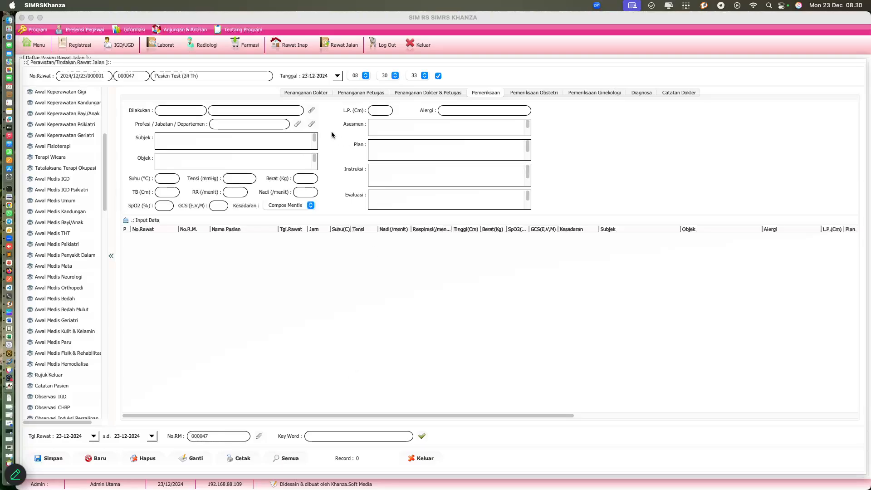
# Step: Set the nurse with S1 PERAWAT education as examiner and record Subjek "panas dingin 5 hari" and Objek "lidah kotor"
pyautogui.click(311, 112)
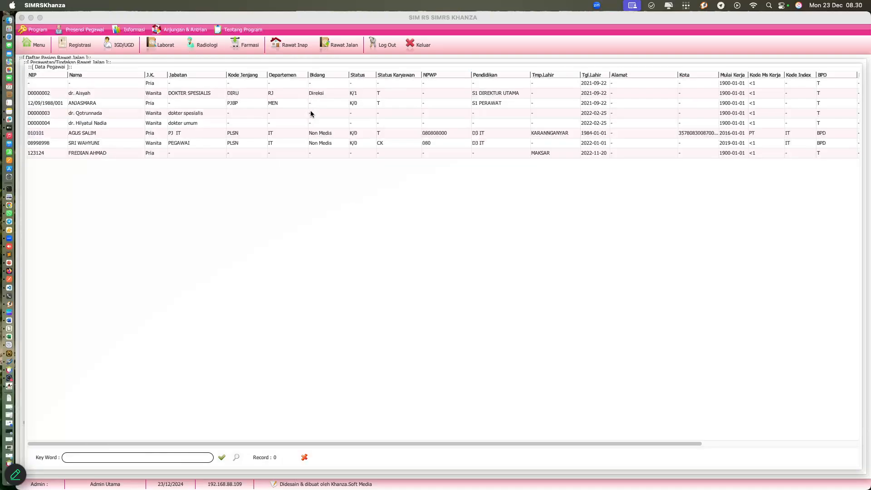
pyautogui.doubleClick(88, 103)
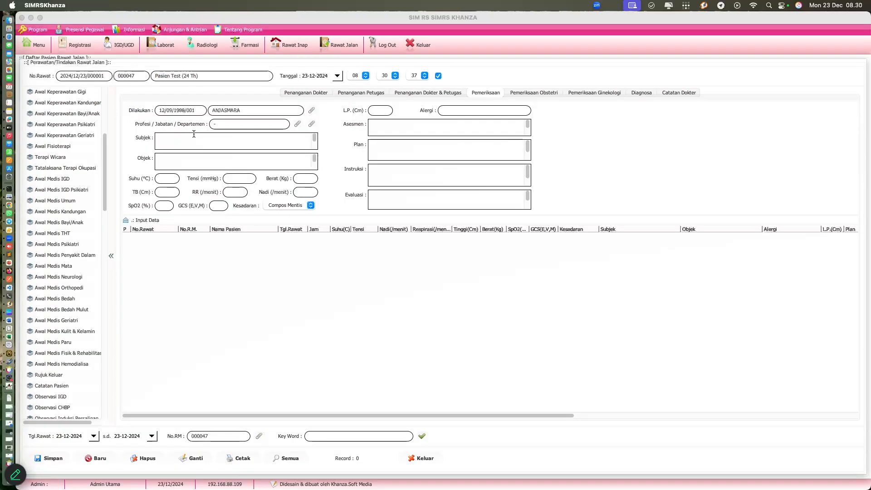
pyautogui.click(189, 136)
pyautogui.write('panas dingin 5 hari')
pyautogui.click(187, 160)
pyautogui.write('lidah kotor')
# Step: Enter Tensi 120/80, RR 20, Nadi 80 and GCS 15, and save the examination
pyautogui.click(242, 179)
pyautogui.write('120/80')
pyautogui.click(241, 192)
pyautogui.write('20')
pyautogui.click(168, 192)
pyautogui.click(304, 192)
pyautogui.write('80')
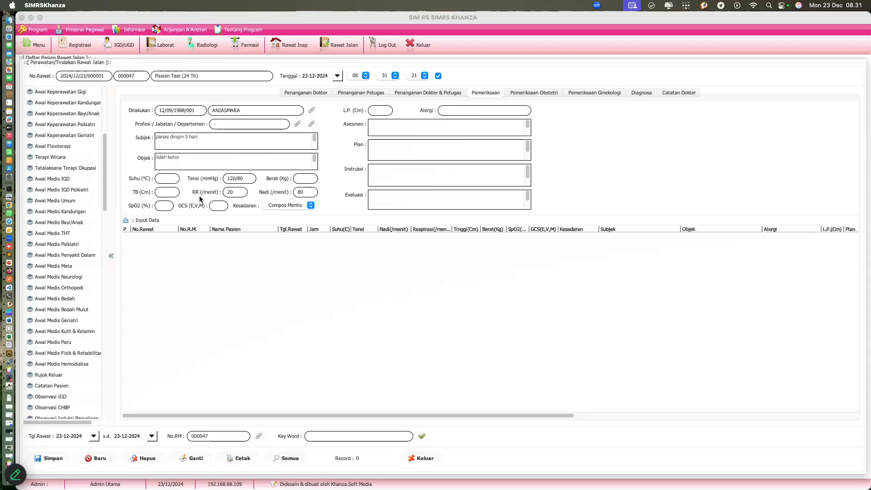
pyautogui.click(172, 195)
pyautogui.click(166, 208)
pyautogui.write('15')
pyautogui.click(386, 125)
pyautogui.click(39, 458)
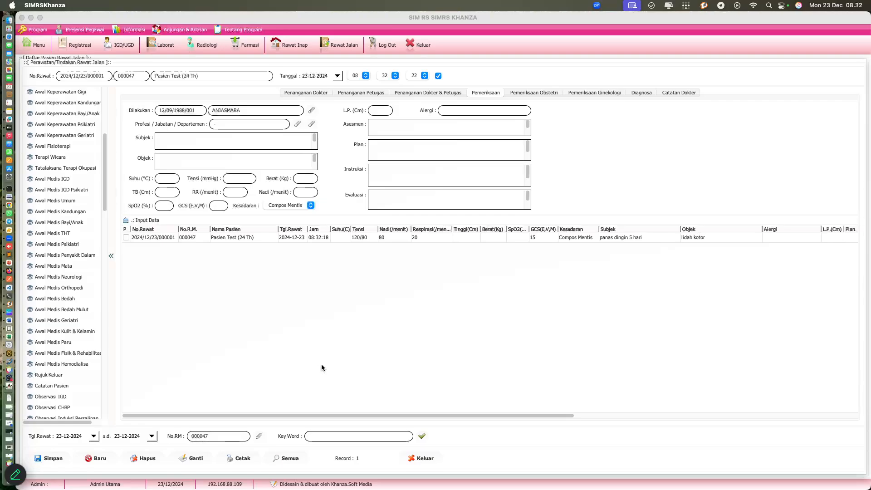
# Step: Leave the treatment record without updating the patient's examined status, and reopen it with the saved examination loaded into the form
pyautogui.click(421, 460)
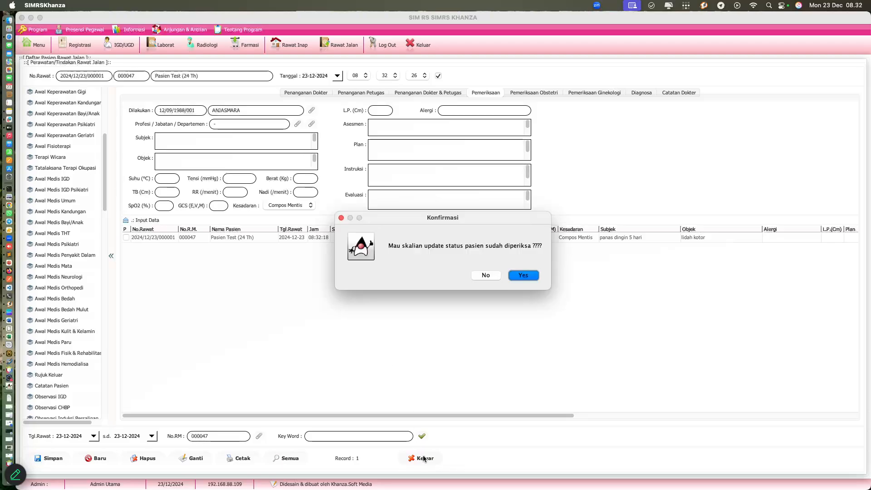
pyautogui.click(485, 275)
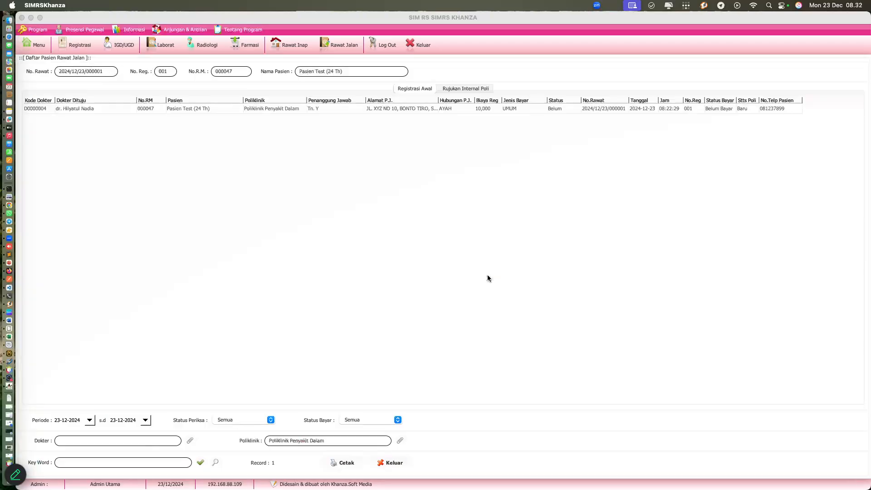
pyautogui.doubleClick(31, 107)
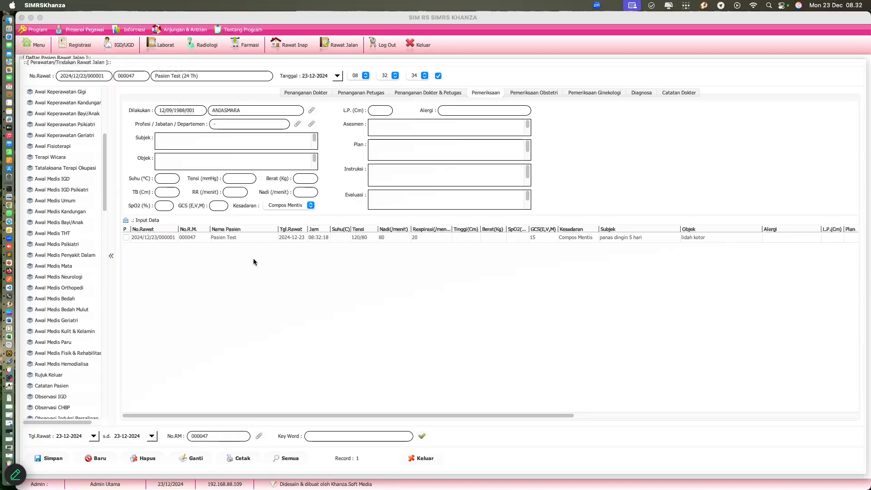
pyautogui.click(240, 238)
pyautogui.click(167, 236)
# Step: Extend Subjek to "panas dingin 5 hari,batuk" and Objek to "lidah kotor, tremor. muka pucat"
pyautogui.click(209, 139)
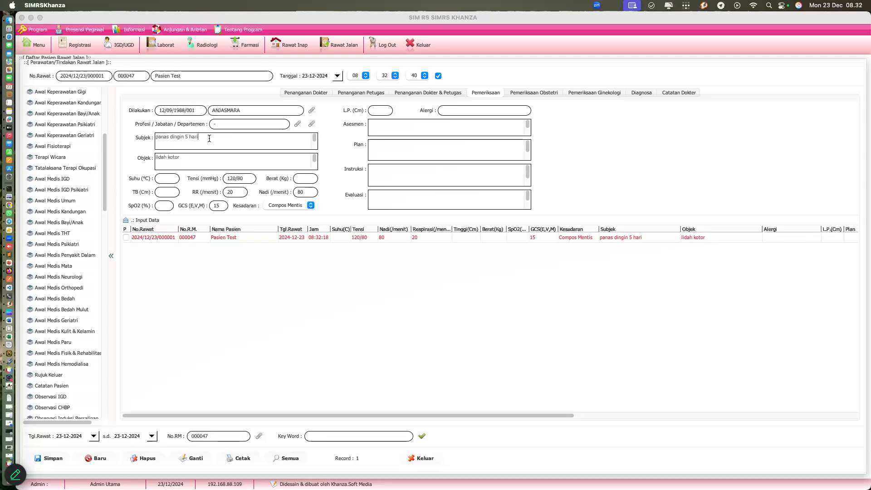
pyautogui.write(',batuk')
pyautogui.click(196, 156)
pyautogui.write(', tremor muka puat')
pyautogui.press('BackSpace')
pyautogui.write('ca')
# Step: Set Asesmen to "Susp DHF" with Plan left empty, save it as a new examination, and check the saved entry's columns
pyautogui.write('Susp')
pyautogui.write(' H')
pyautogui.write('DF')
pyautogui.write('Rawat inap')
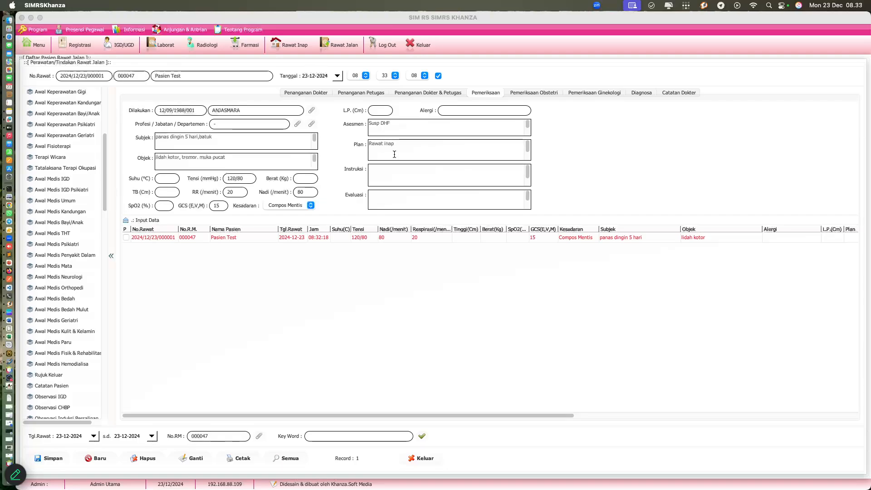
pyautogui.press('BackSpace')
pyautogui.click(57, 459)
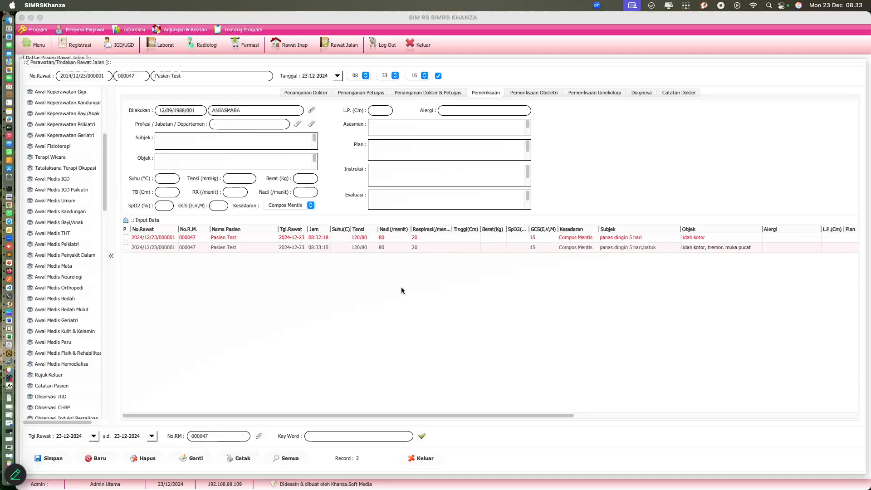
pyautogui.moveTo(464, 416); pyautogui.dragTo(782, 410)
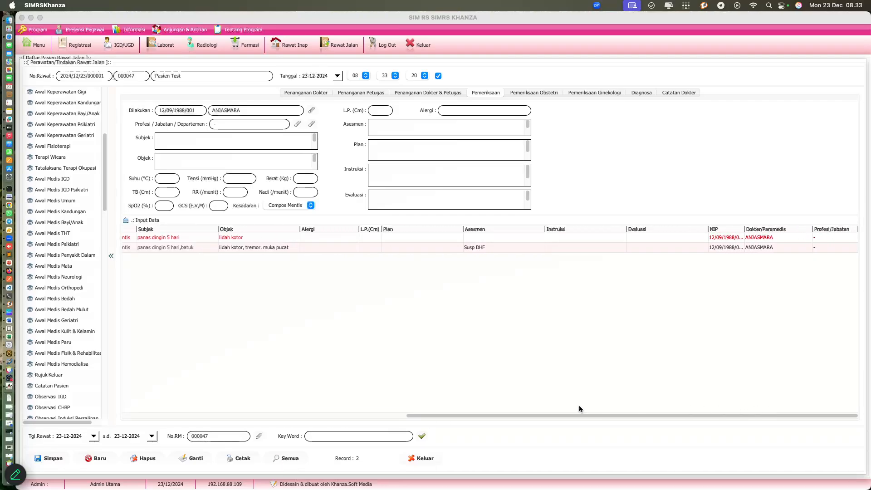
pyautogui.moveTo(454, 415); pyautogui.dragTo(120, 422)
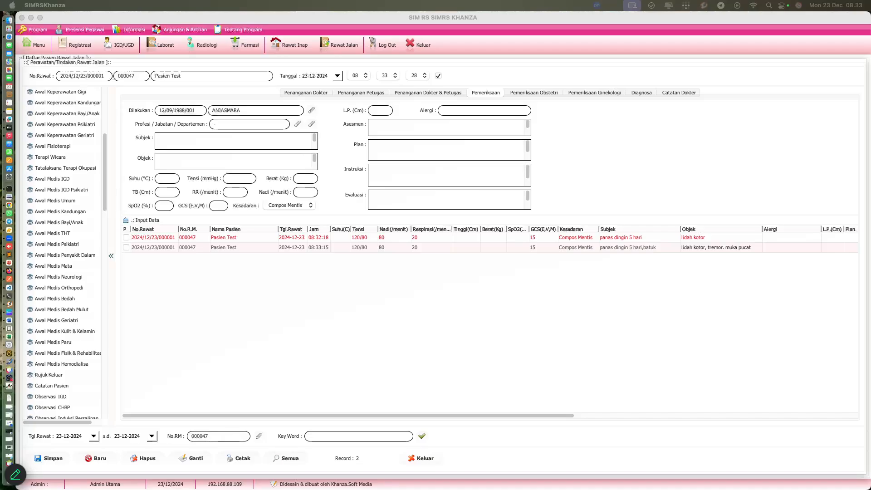
# Step: Open a laboratory request for the patient with Indikasi/Klinis "susp dhf" and Informasi Tambahan "panas hari ke 5"
pyautogui.click(105, 177)
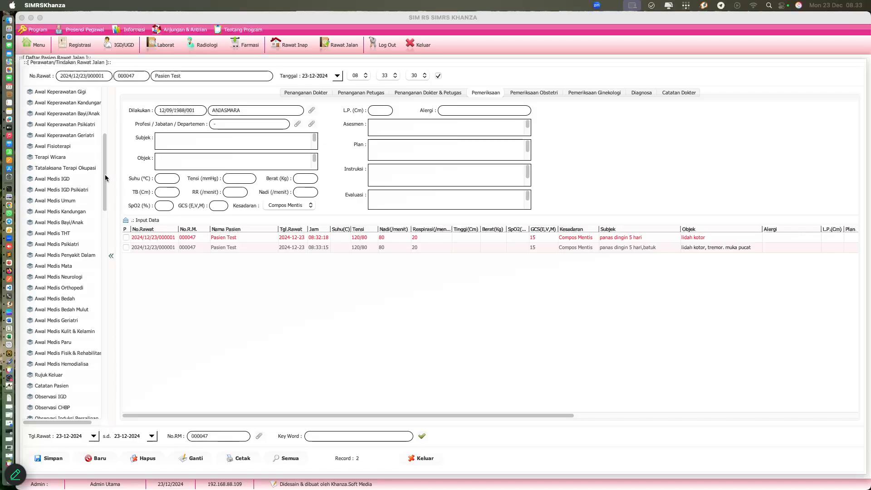
pyautogui.moveTo(105, 177); pyautogui.dragTo(104, 126)
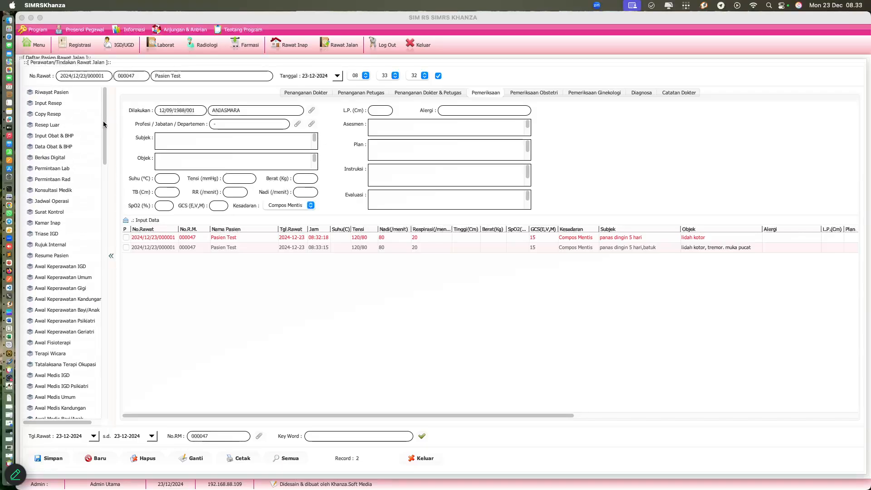
pyautogui.click(59, 170)
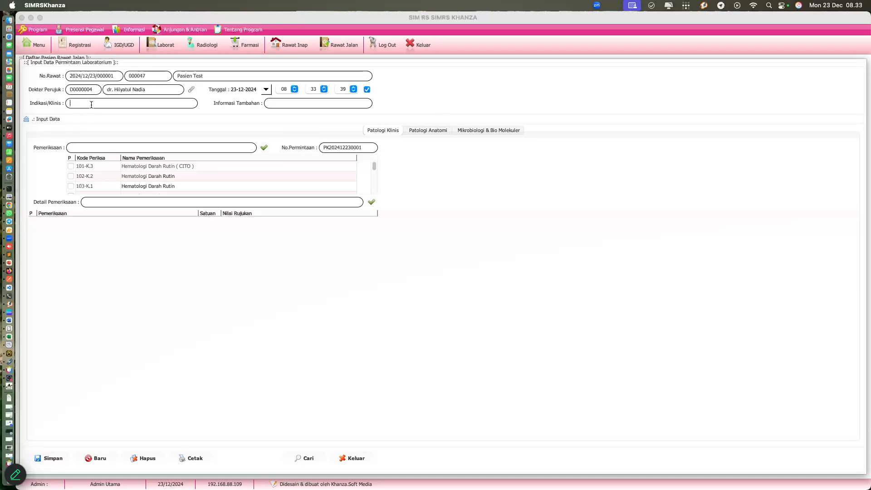
pyautogui.write('susp d')
pyautogui.press('BackSpace')
pyautogui.write('dhf')
pyautogui.click(290, 98)
pyautogui.write('panas hari ke 5')
pyautogui.click(200, 148)
pyautogui.write('hematologi lengkap')
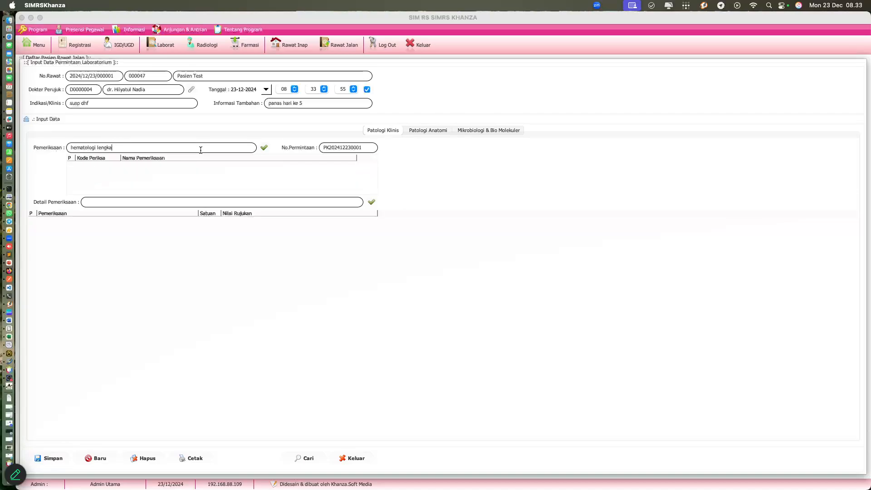
pyautogui.press('BackSpace')
pyautogui.press('BackSpace')
pyautogui.press('BackSpace')
pyautogui.press('BackSpace')
pyautogui.press('BackSpace')
pyautogui.press('BackSpace')
pyautogui.press('BackSpace')
pyautogui.press('BackSpace')
pyautogui.press('BackSpace')
pyautogui.press('BackSpace')
pyautogui.press('BackSpace')
pyautogui.press('BackSpace')
pyautogui.press('BackSpace')
pyautogui.press('BackSpace')
pyautogui.press('BackSpace')
pyautogui.press('BackSpace')
pyautogui.press('BackSpace')
# Step: Search the clinical pathology tests for "lengkap" and select the 108-RJ Hematologi Darah Lengkap examination
pyautogui.write('lengkap')
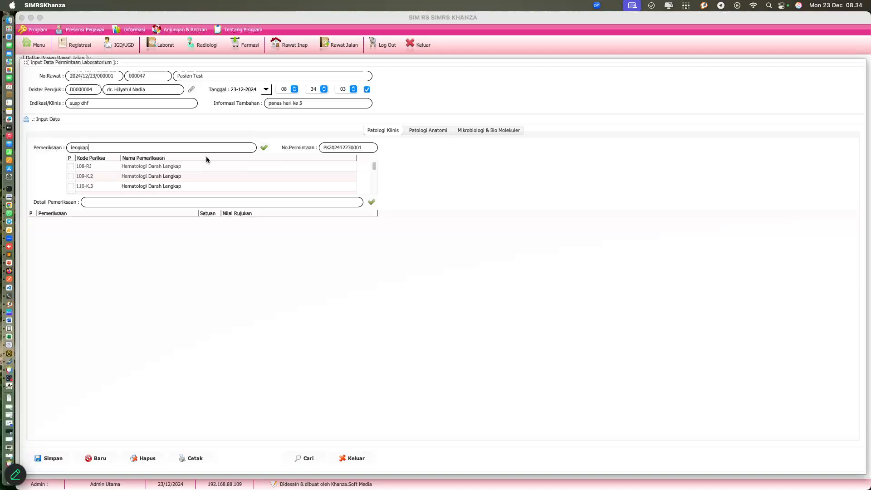
pyautogui.click(71, 167)
pyautogui.click(127, 166)
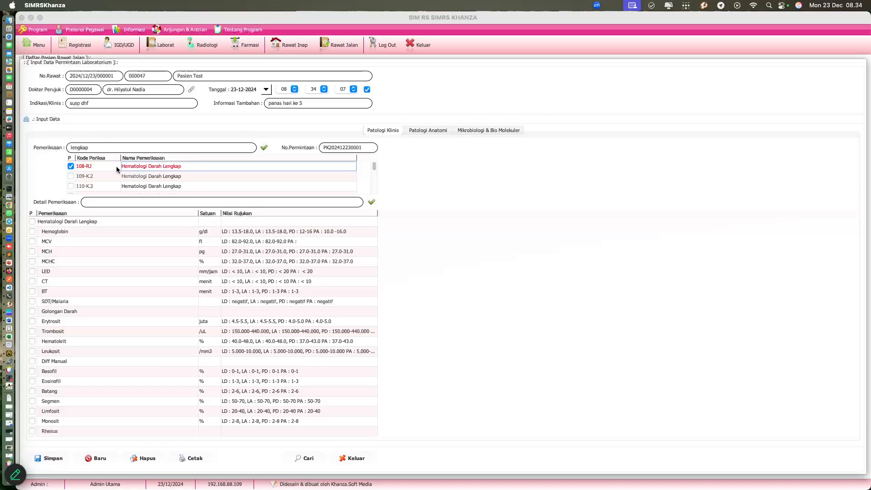
# Step: Mark all detail tests of Hematologi Darah Lengkap, from Hemoglobin to Rhesus, for the laboratory request
pyautogui.click(66, 232)
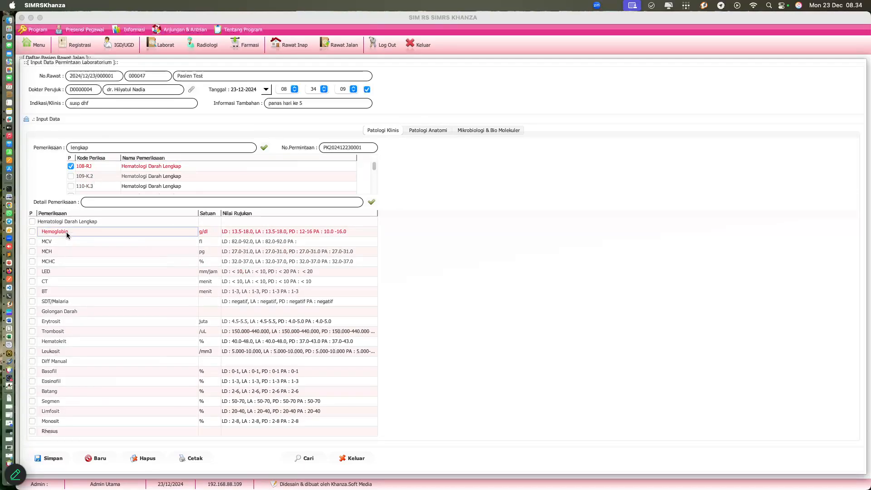
pyautogui.rightClick(65, 232)
pyautogui.click(88, 254)
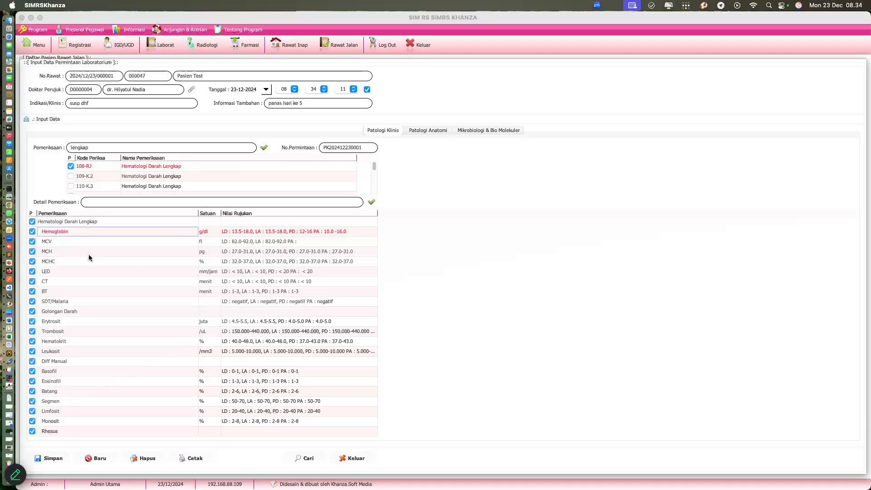
pyautogui.click(106, 147)
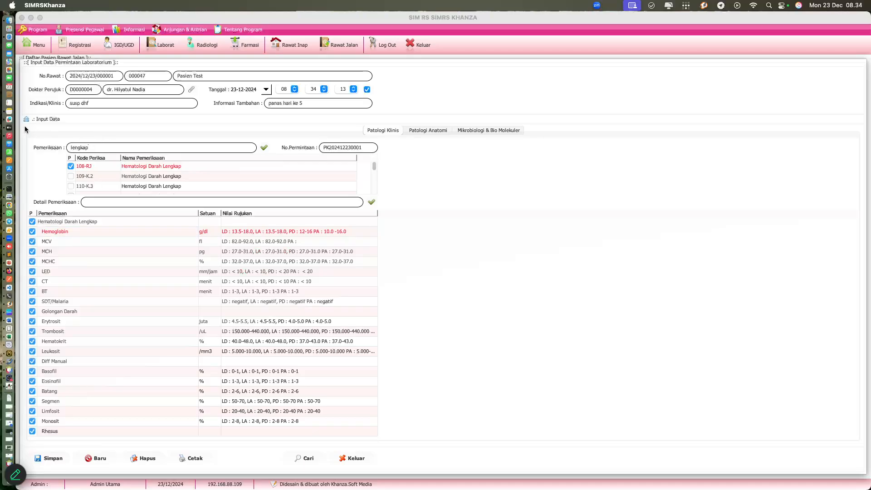
# Step: Search the clinical pathology tests for "widal", add the 355-RJ WIDAL examination, and mark all detail tests of the request
pyautogui.press('super+a')
pyautogui.press('BackSpace')
pyautogui.write('widal')
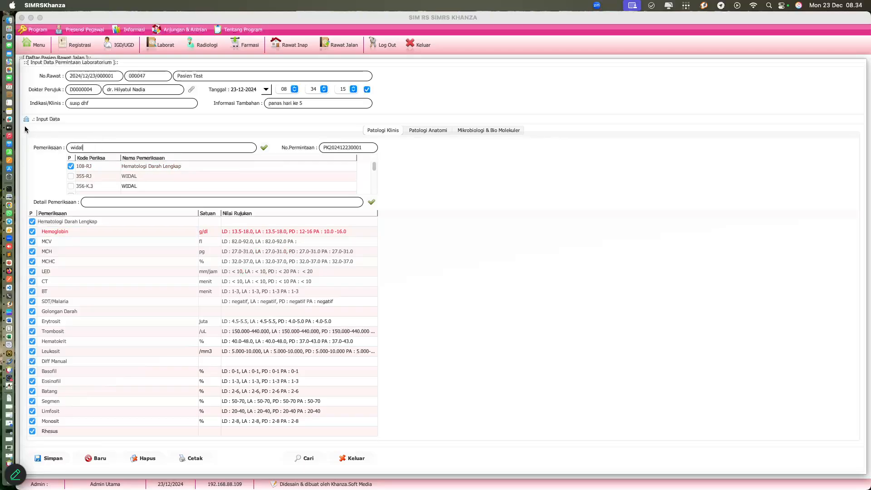
pyautogui.click(71, 176)
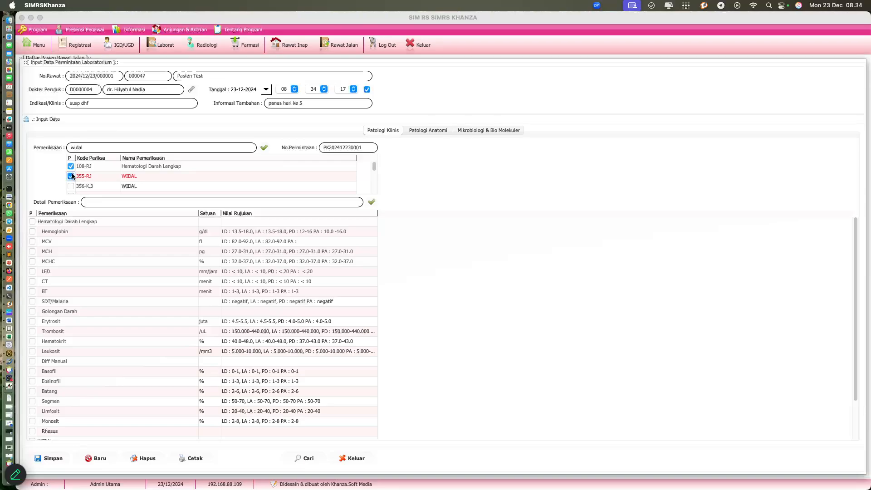
pyautogui.rightClick(126, 239)
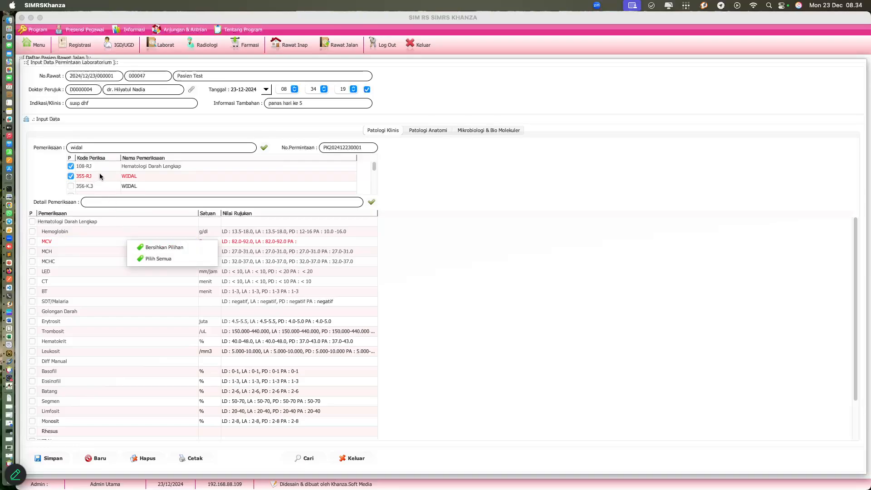
pyautogui.click(152, 258)
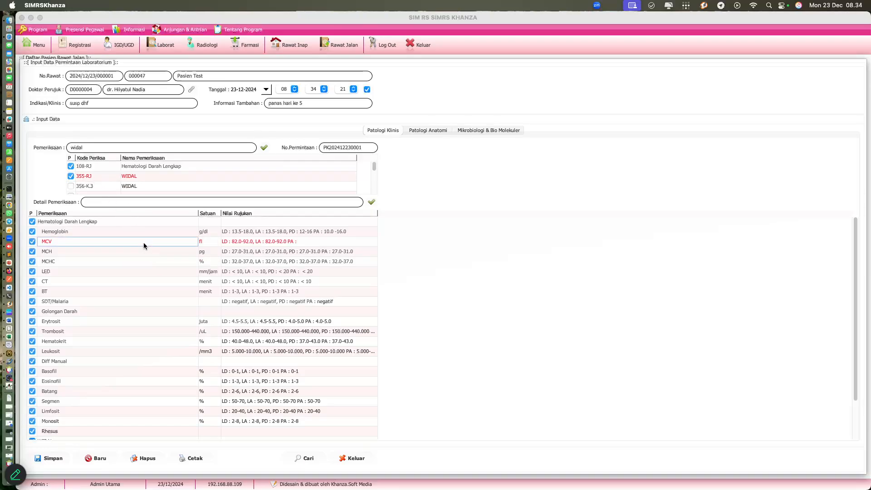
# Step: Save the laboratory request and close its form
pyautogui.click(54, 459)
pyautogui.click(524, 292)
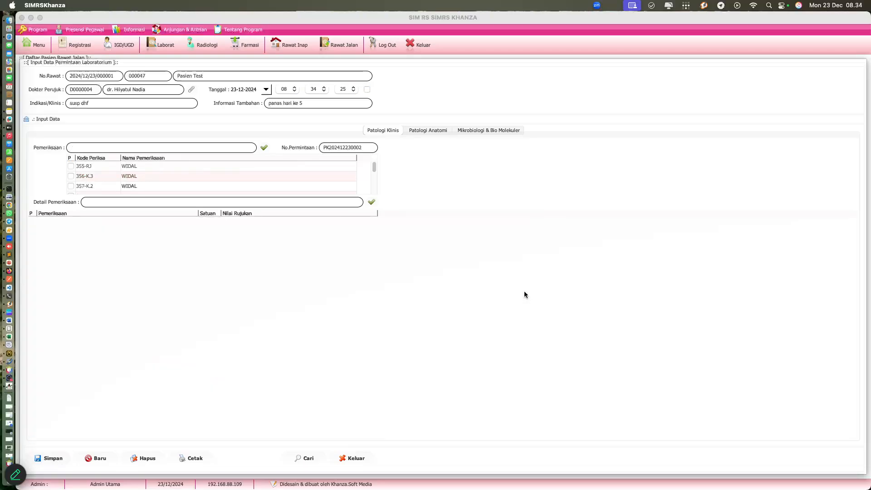
pyautogui.click(487, 276)
pyautogui.click(351, 459)
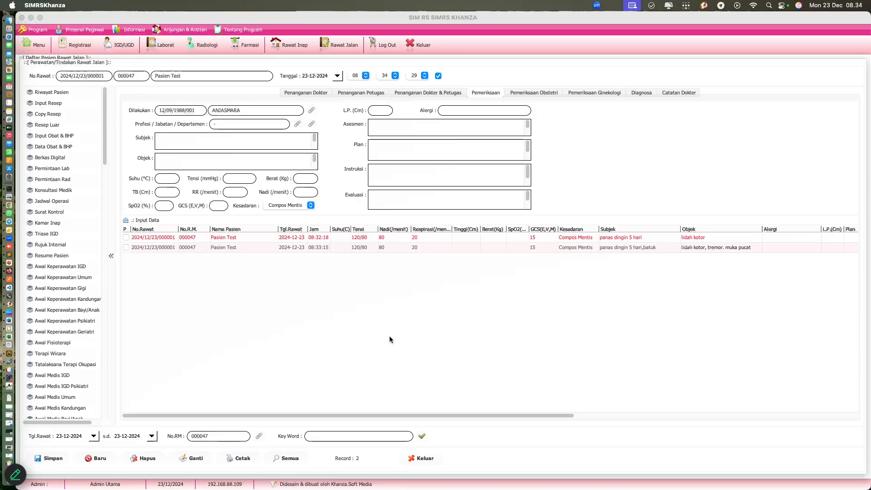
# Step: Open a radiology request for the patient with clinical indication "susp kp" and additional information "non kontras"
pyautogui.click(53, 180)
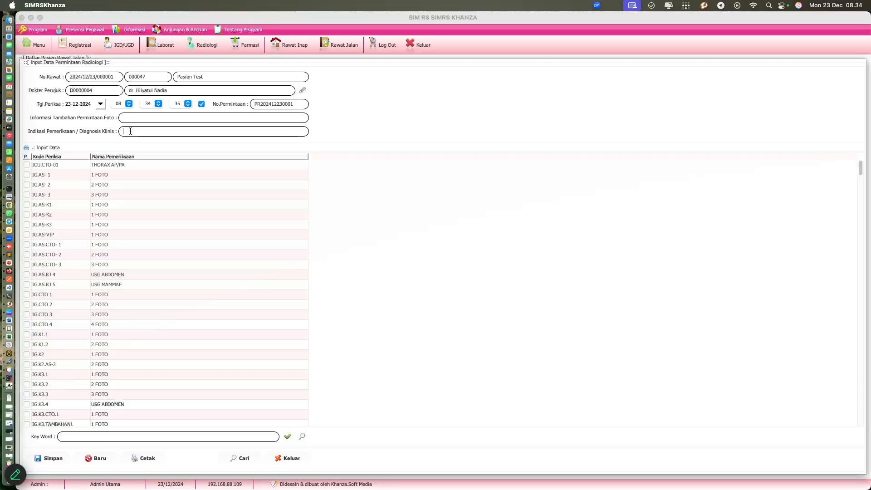
pyautogui.write('sus')
pyautogui.write('p kp')
pyautogui.write('non k')
pyautogui.write('ontras')
# Step: Search the radiology examinations for "thorax", select ICU.CTO-01 THORAX AP/PA, and save and close the request
pyautogui.write('thorax')
pyautogui.press('Return')
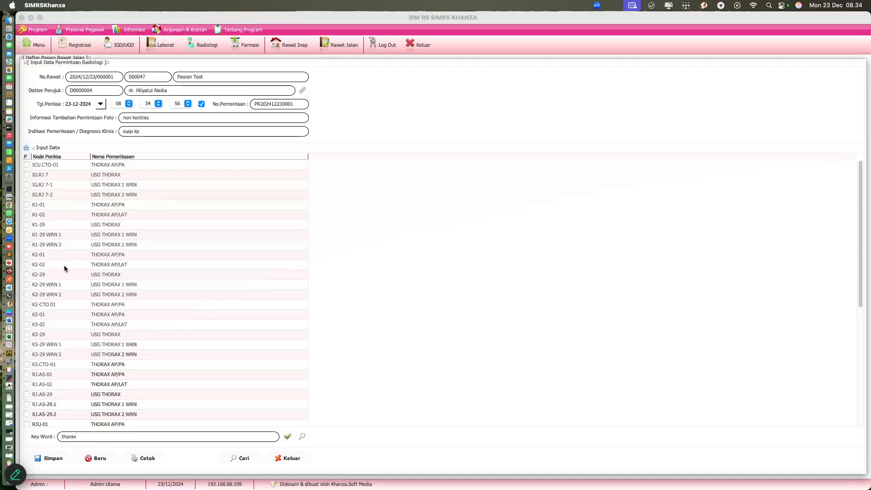
pyautogui.click(27, 165)
pyautogui.click(53, 459)
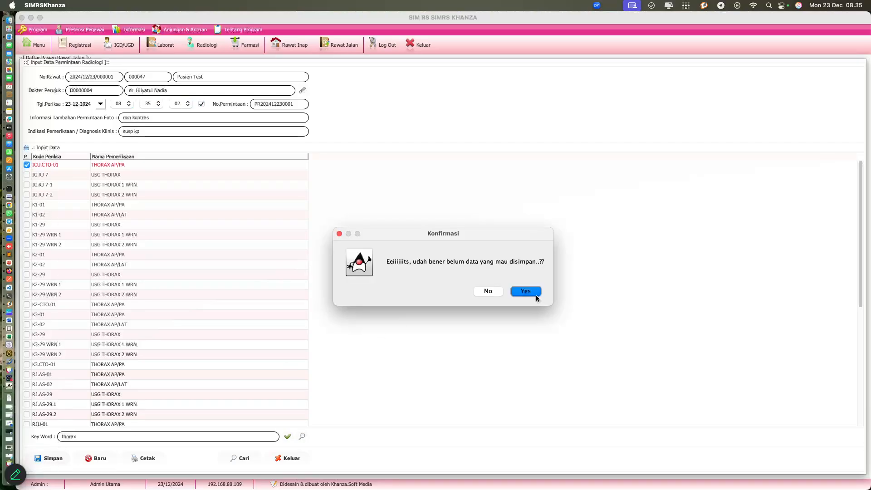
pyautogui.click(534, 295)
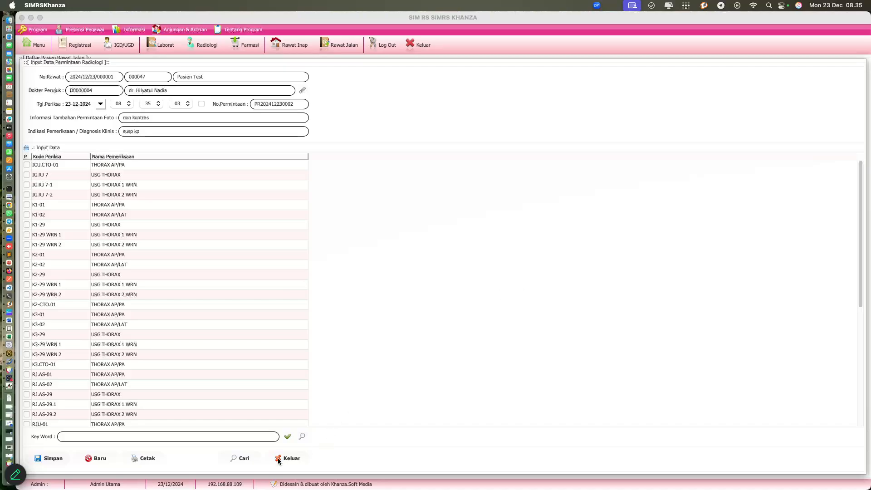
pyautogui.click(473, 277)
pyautogui.click(287, 459)
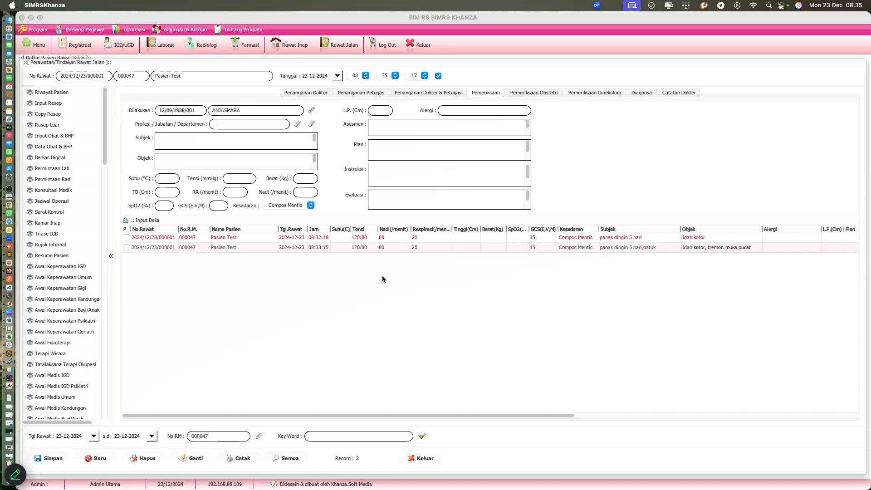
# Step: Open the patient's history and review the visit history and the S.O.A.P.I.E records
pyautogui.click(55, 92)
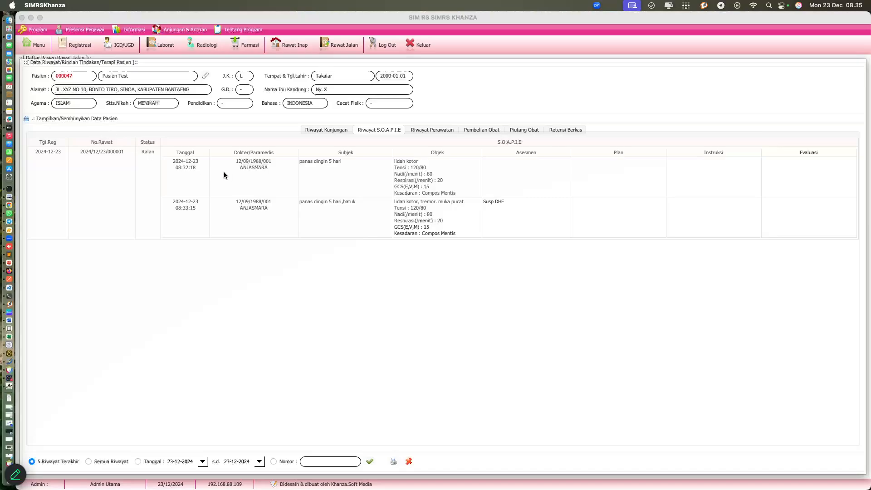
pyautogui.click(326, 129)
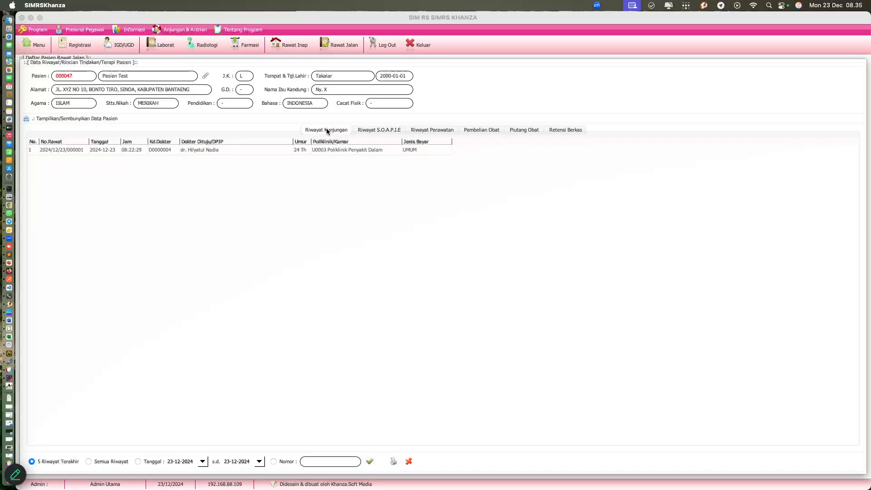
pyautogui.click(260, 147)
pyautogui.click(384, 131)
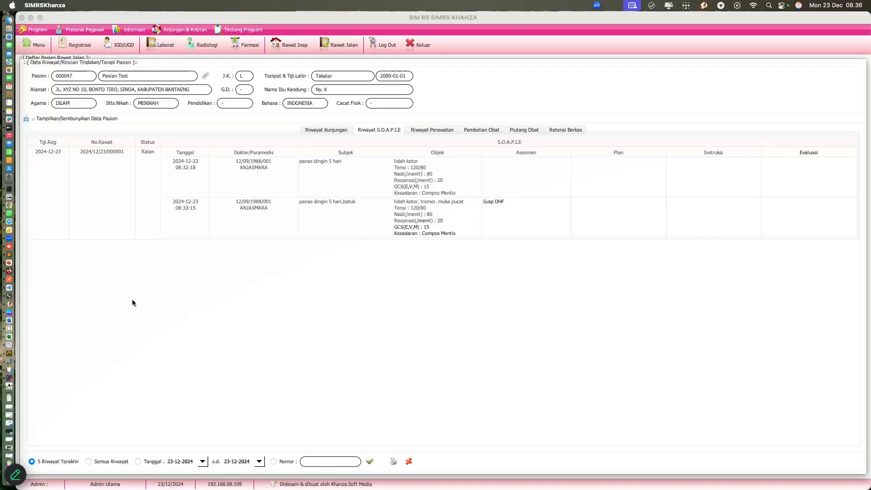
# Step: Display the S.O.A.P.I.E records for Semua Riwayat, and switch the history filter to Tanggal
pyautogui.click(113, 461)
pyautogui.click(370, 462)
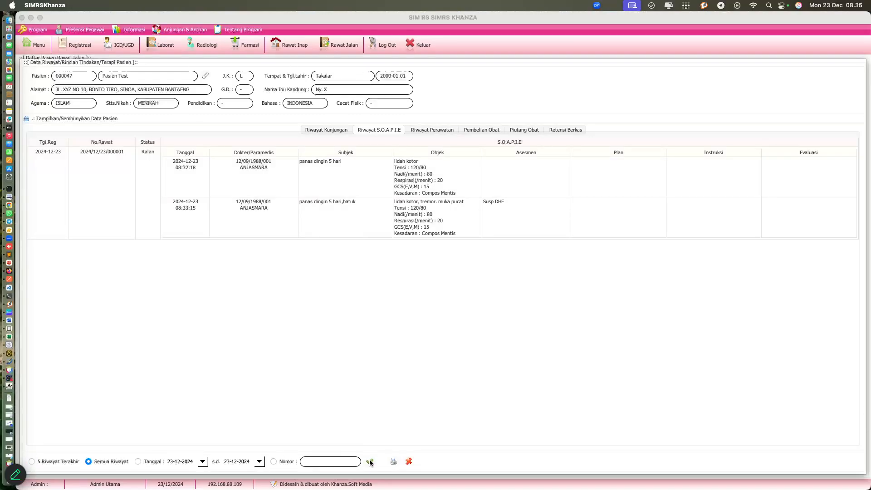
pyautogui.click(138, 460)
# Step: Review the patient's treatment, drug purchase, drug receivables and file retention histories, and close the patient history
pyautogui.click(424, 130)
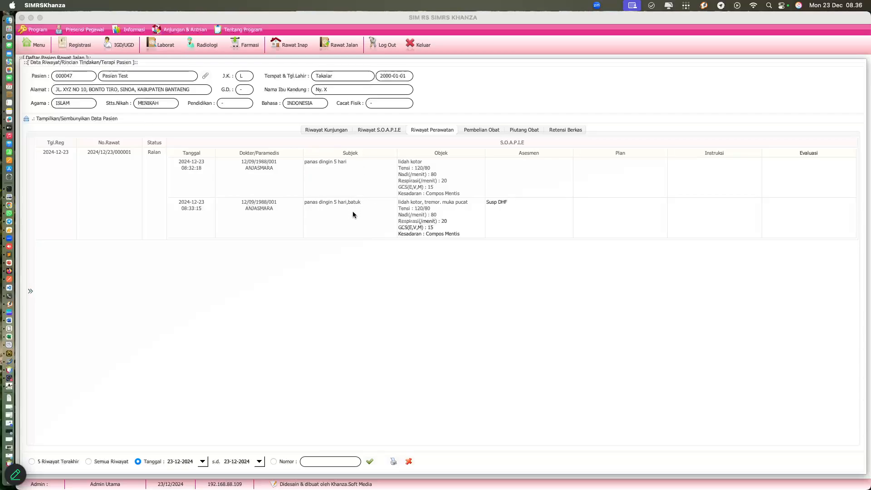
pyautogui.click(495, 130)
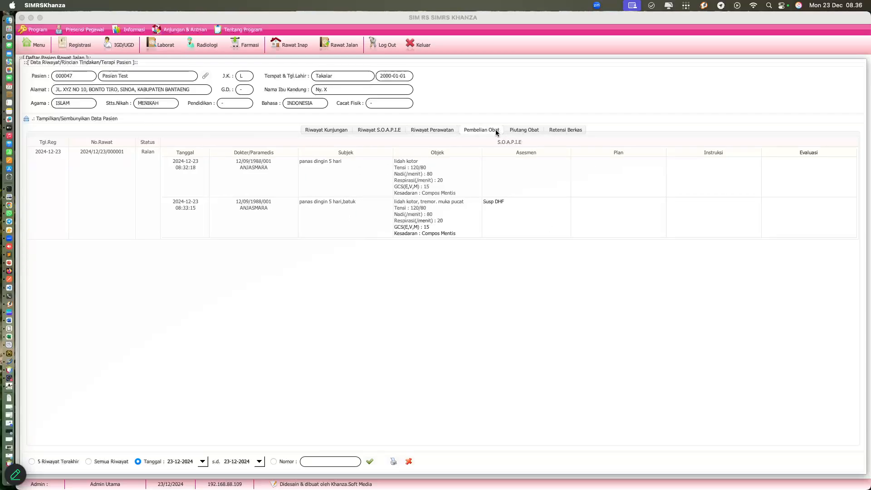
pyautogui.click(524, 132)
pyautogui.click(567, 129)
pyautogui.click(521, 130)
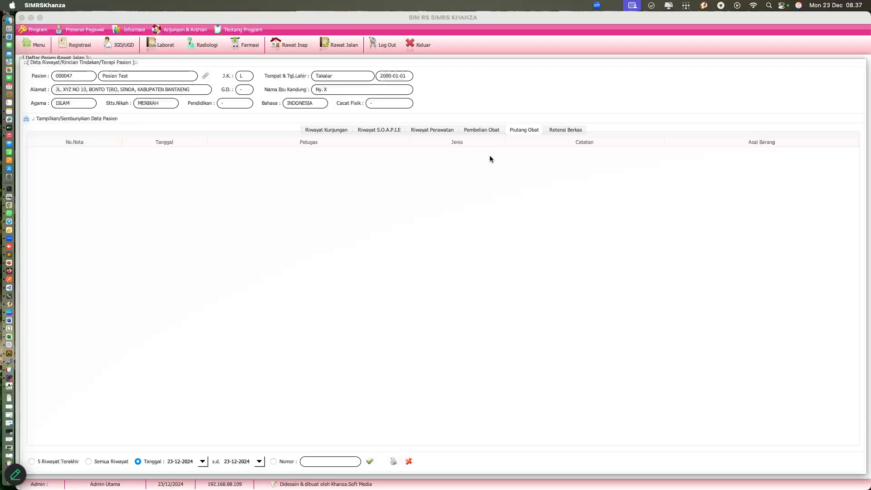
pyautogui.click(563, 130)
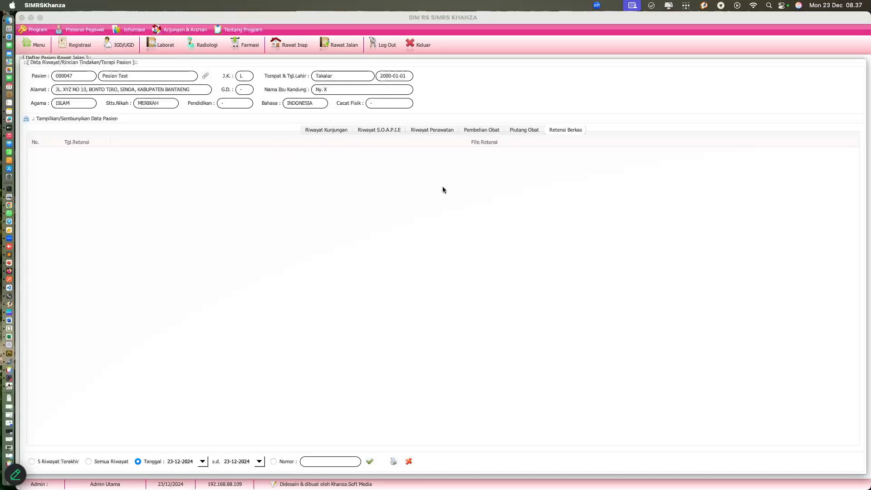
pyautogui.click(408, 462)
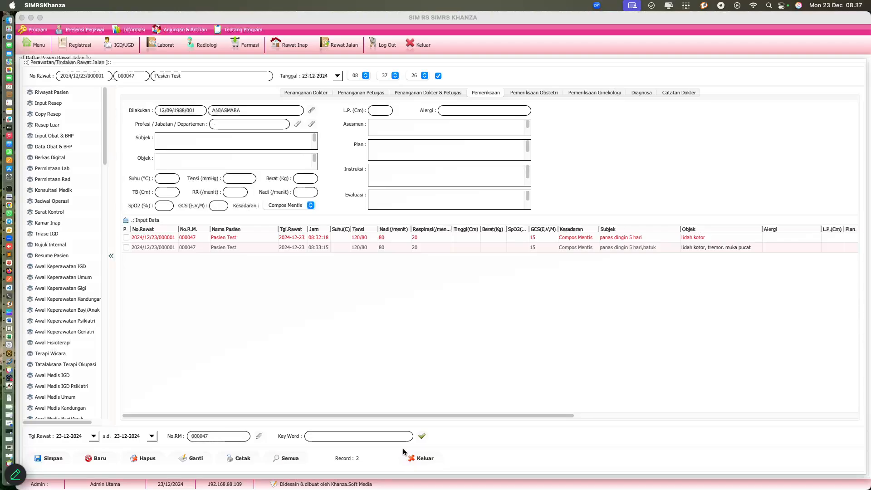
# Step: Search the diagnoses for "dengue", save A91 Dengue haemorrhagic fever for the patient, and check it in the saved diagnosis data
pyautogui.click(290, 238)
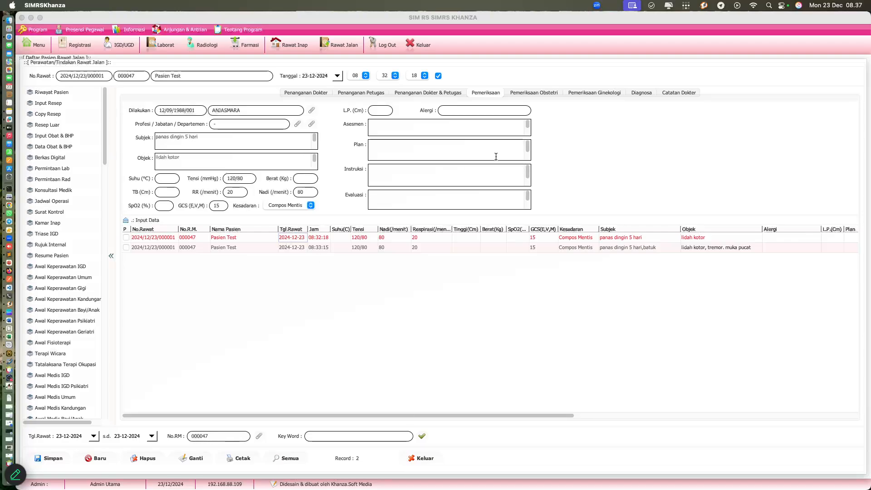
pyautogui.click(632, 94)
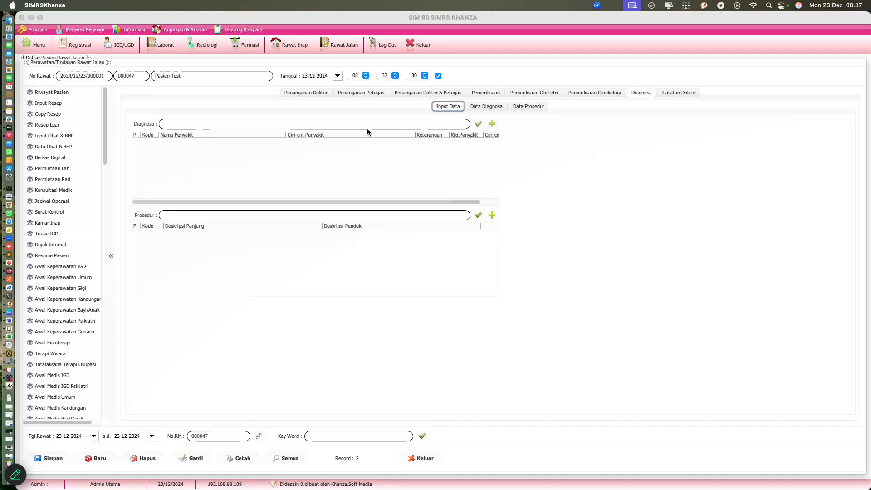
pyautogui.click(301, 121)
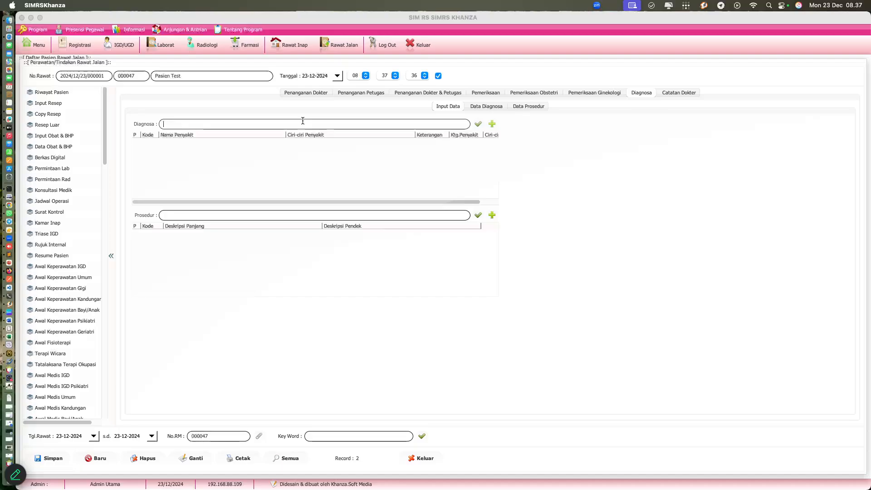
pyautogui.write('dengue')
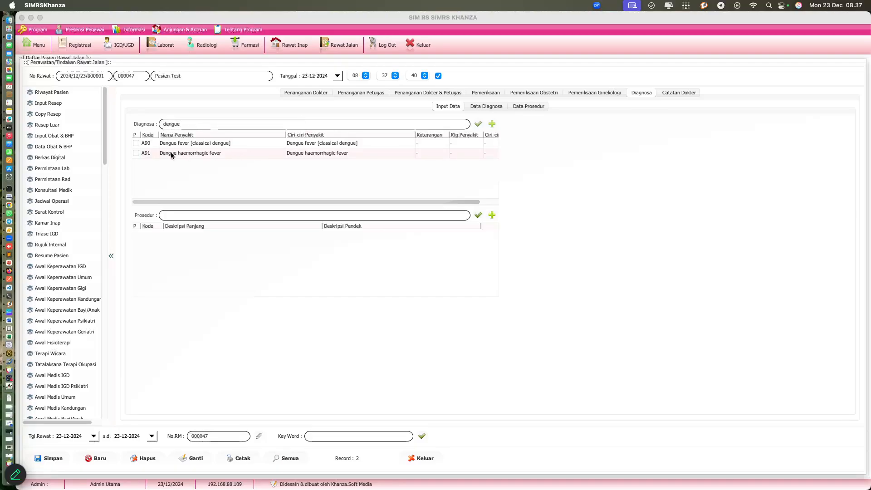
pyautogui.click(136, 153)
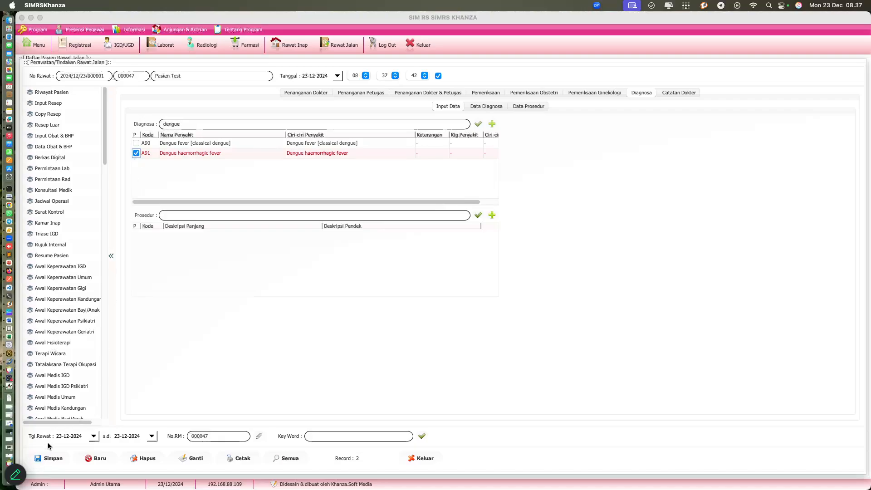
pyautogui.click(50, 457)
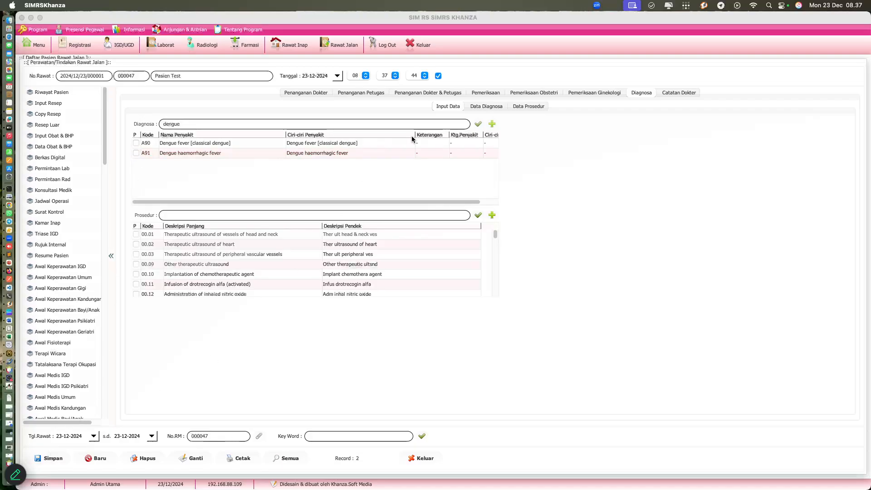
pyautogui.click(484, 107)
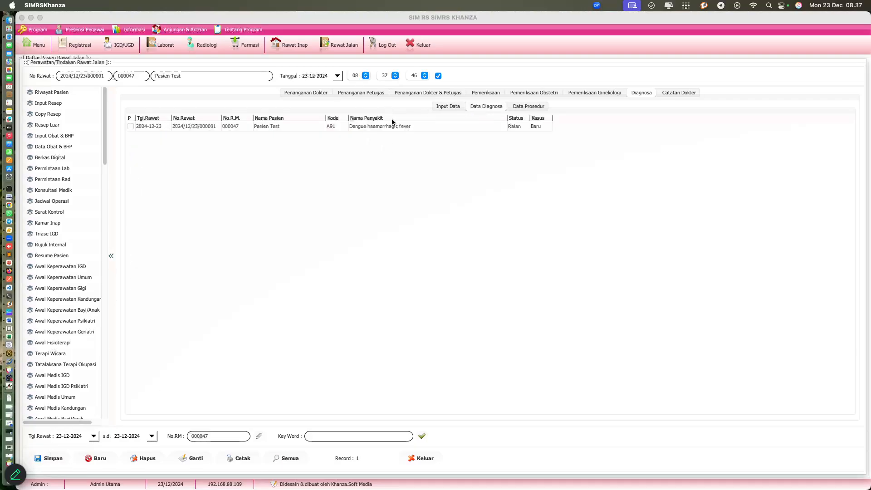
# Step: Search the procedures for "ultraso", save 88.71 Diagnostic ultrasound of head and neck, and look over the other ultrasound procedures
pyautogui.click(453, 106)
pyautogui.click(236, 216)
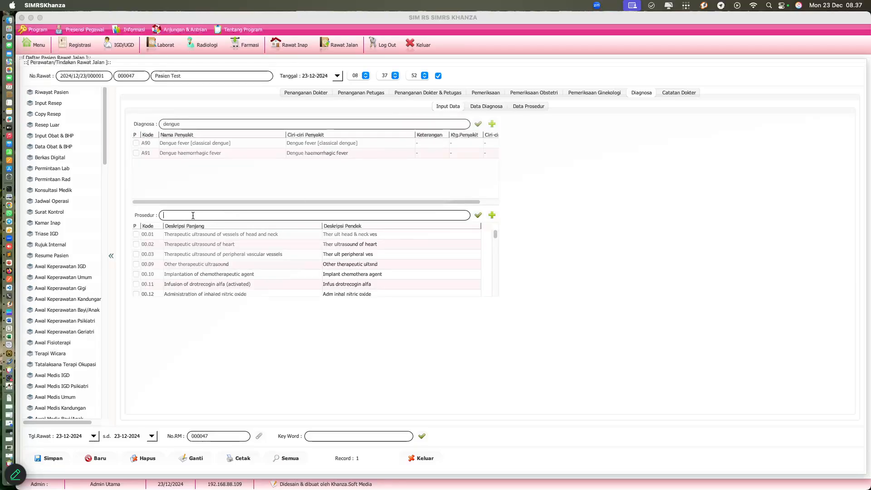
pyautogui.write('ultrasonog')
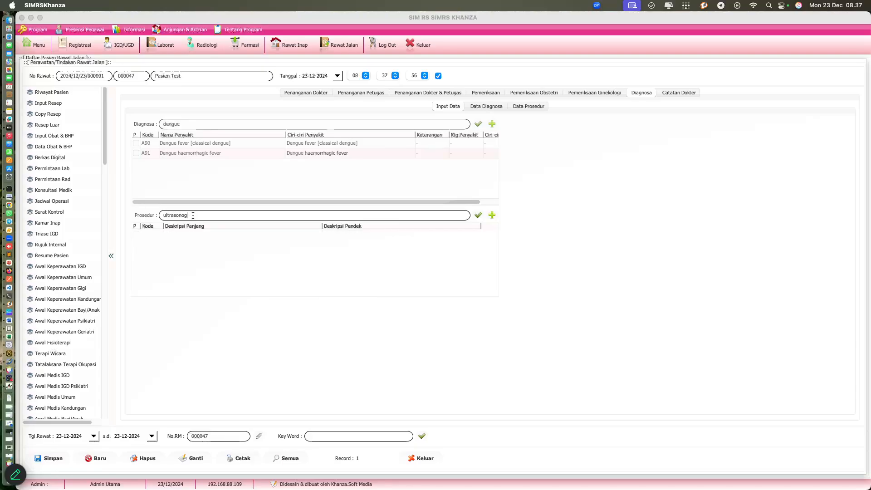
pyautogui.press('BackSpace')
pyautogui.press('BackSpace')
pyautogui.press('BackSpace')
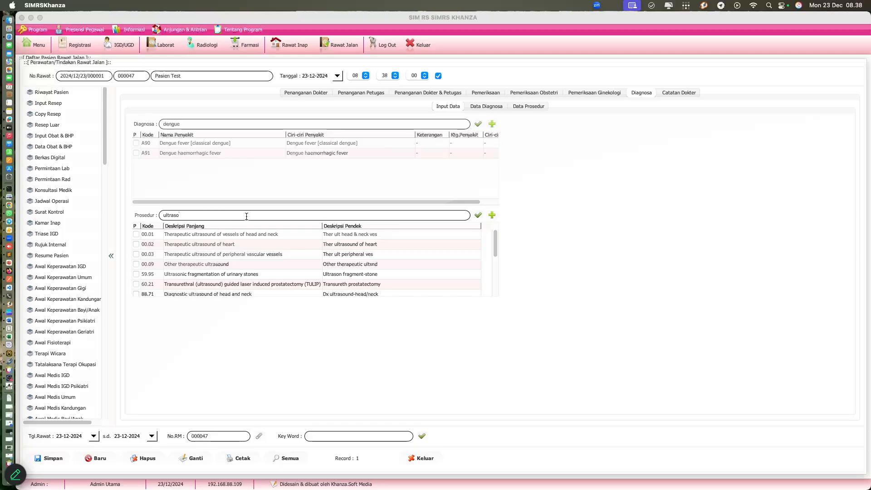
pyautogui.click(137, 295)
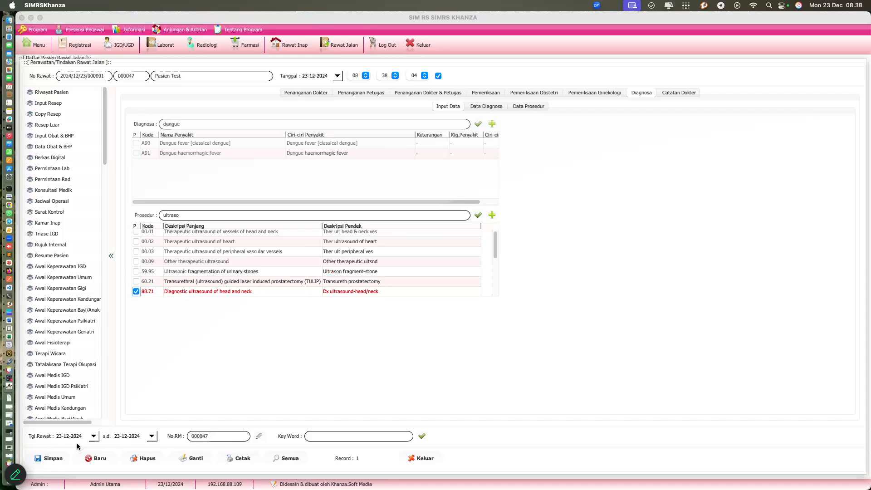
pyautogui.click(50, 458)
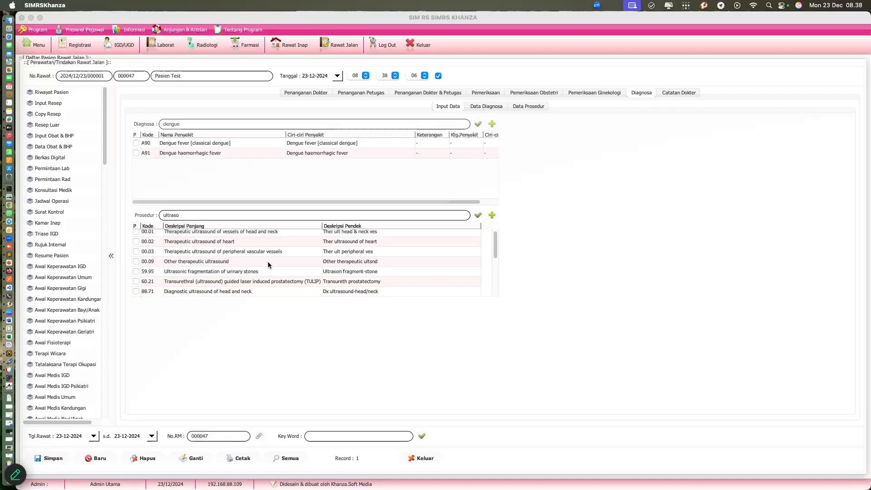
pyautogui.scroll(-3, 268, 263)
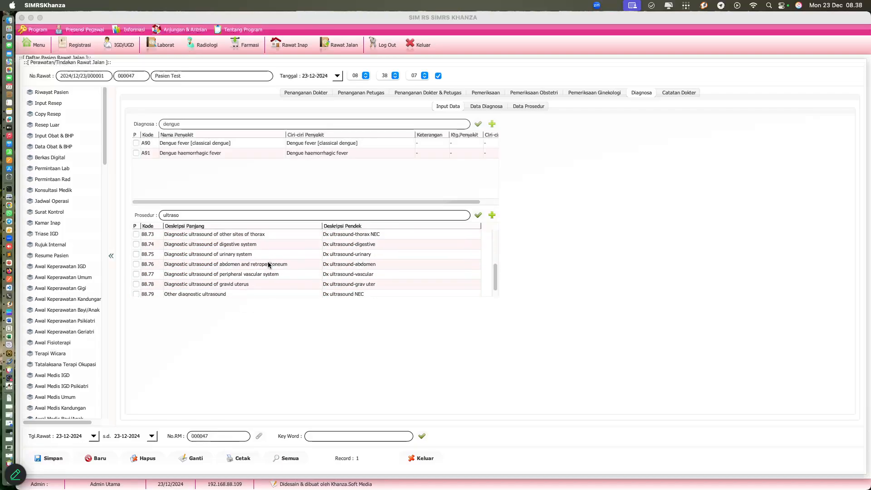
pyautogui.click(264, 146)
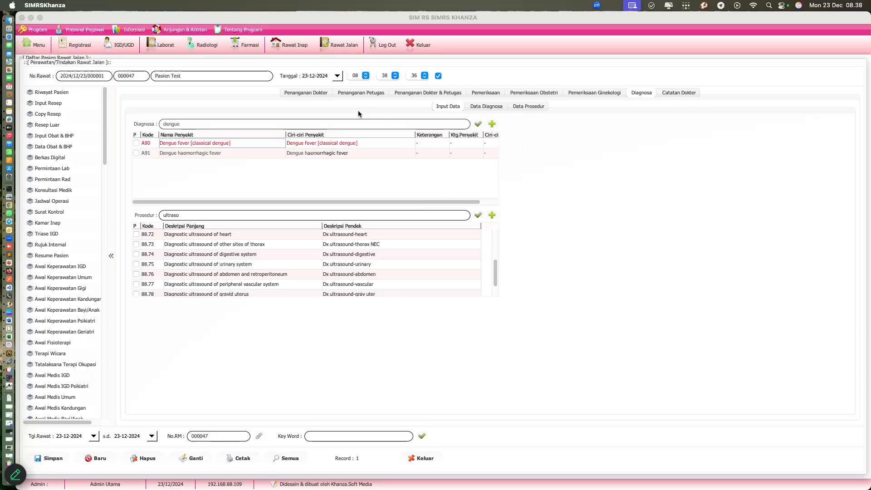
# Step: Search the doctor treatments for "konsultas" and save KONSULTASI DOKTER ORTOPEDI for the patient
pyautogui.click(316, 93)
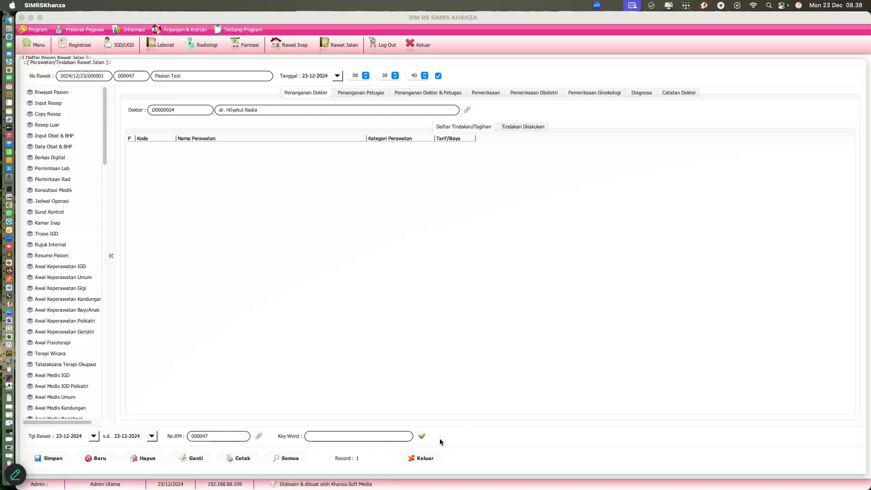
pyautogui.click(422, 437)
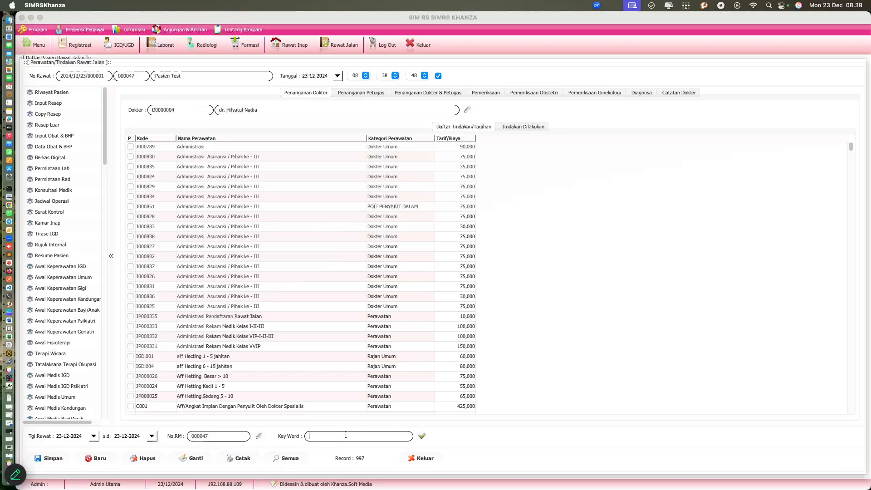
pyautogui.write('konsultas')
pyautogui.press('Return')
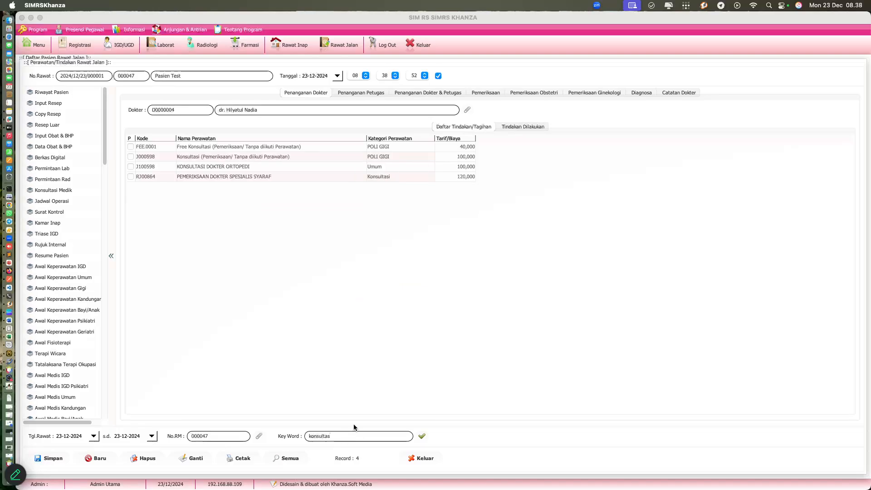
pyautogui.click(130, 166)
pyautogui.click(58, 459)
pyautogui.click(267, 176)
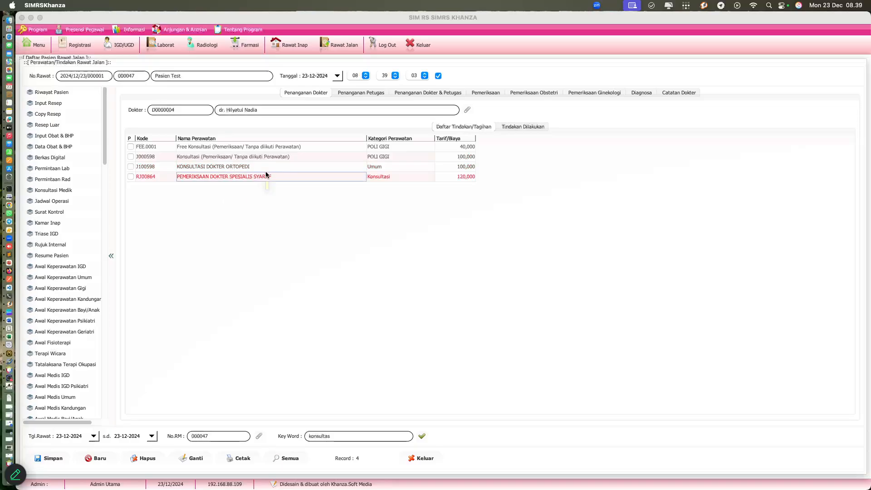
# Step: Search the staff treatments for "ganti", mark C176 GV/Ganti Verban Besar (luka > 200cm2) Oleh Bidan, and assign the staff member who performs it
pyautogui.click(342, 94)
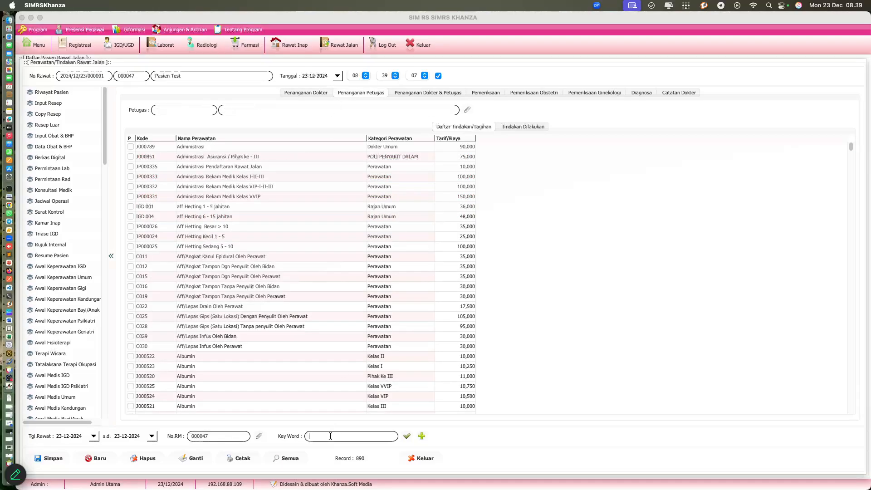
pyautogui.write('ganti')
pyautogui.press('Return')
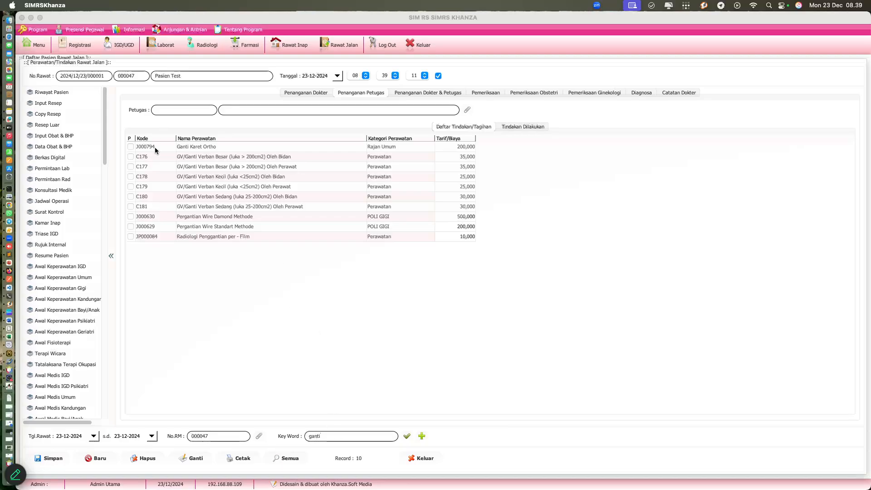
pyautogui.click(130, 157)
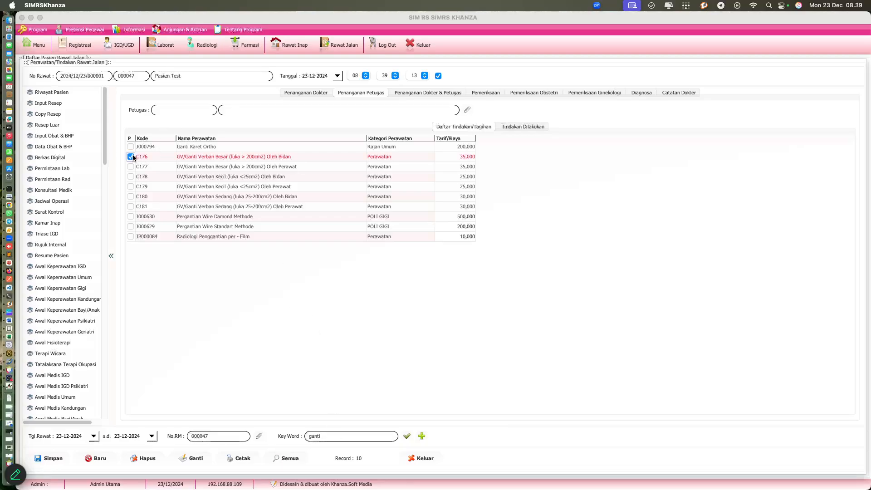
pyautogui.click(50, 457)
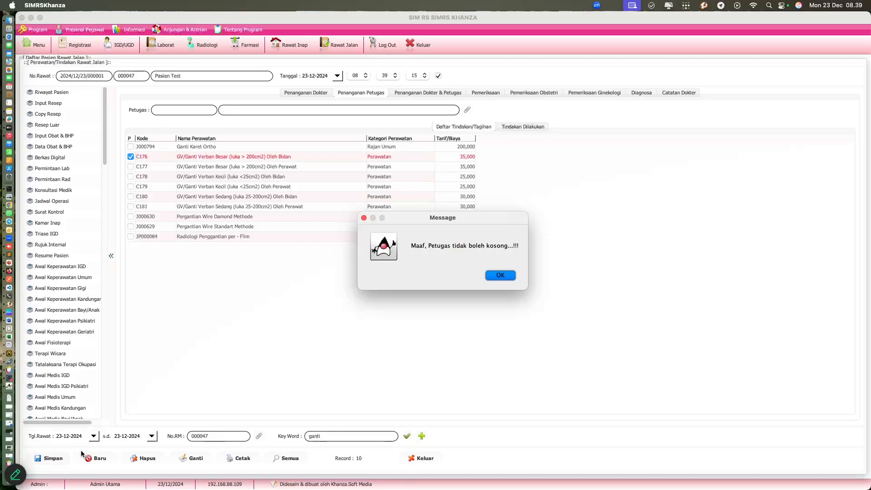
pyautogui.click(497, 275)
pyautogui.click(467, 110)
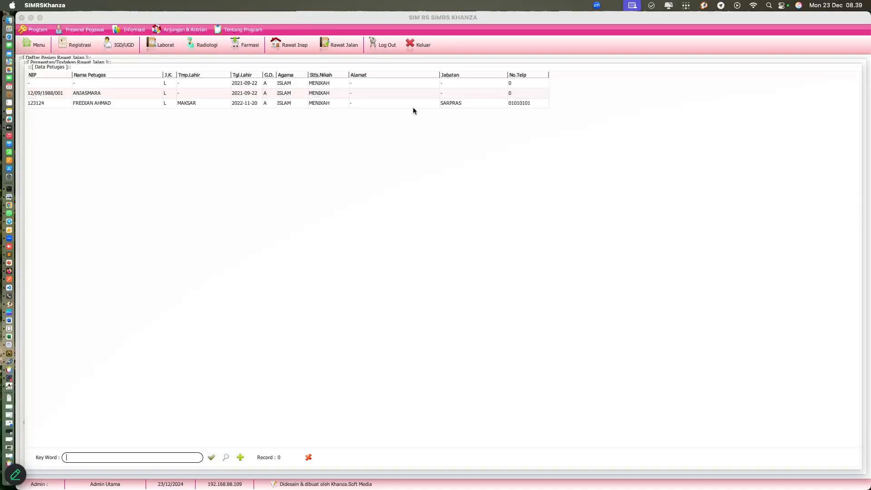
pyautogui.doubleClick(136, 100)
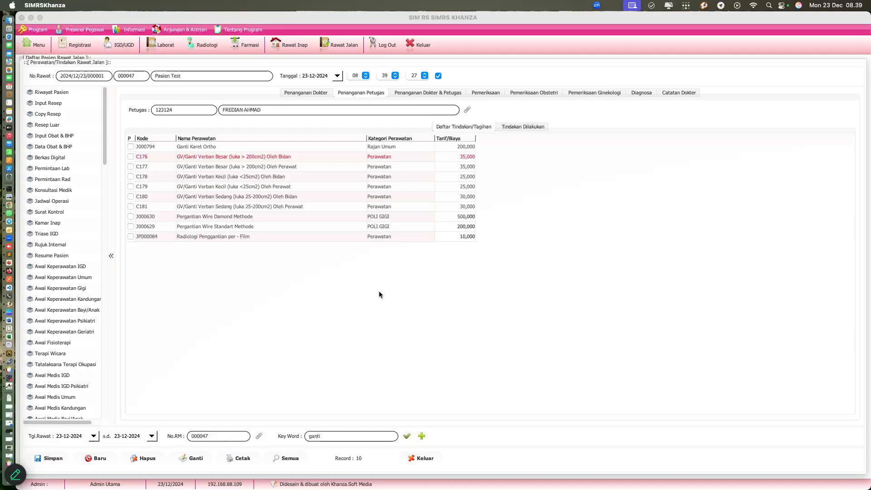
# Step: Assign the staff member for the combined doctor and staff treatments, and list all treatments without a keyword
pyautogui.click(430, 92)
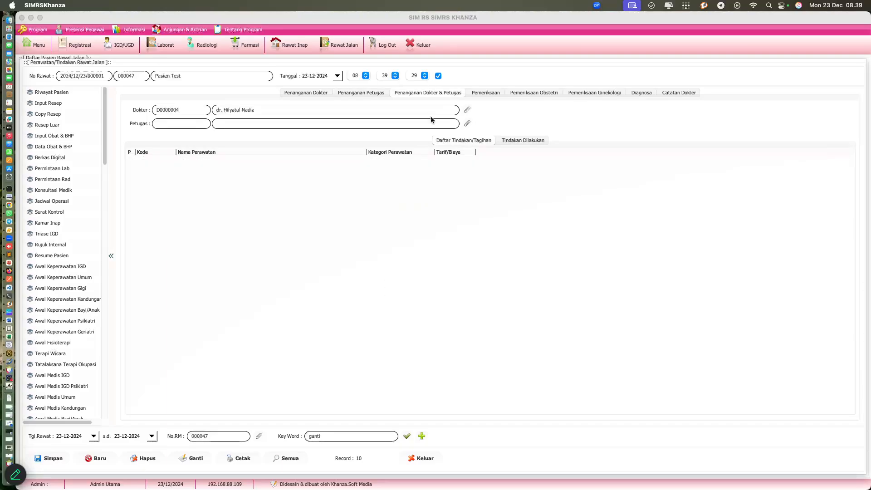
pyautogui.click(466, 124)
pyautogui.doubleClick(141, 103)
pyautogui.press('BackSpace')
pyautogui.press('BackSpace')
pyautogui.press('BackSpace')
pyautogui.press('BackSpace')
pyautogui.press('BackSpace')
pyautogui.write('e')
pyautogui.press('BackSpace')
pyautogui.write('t')
pyautogui.click(410, 435)
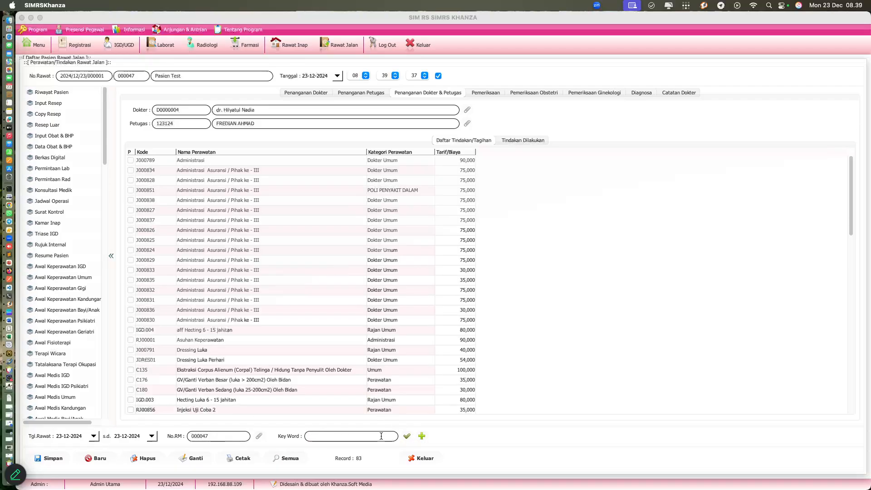
# Step: Search for "hecting", save IGD.003 Hecting Luka 6 - 15 jahitan, and close the treatment entry without updating the patient's examined status
pyautogui.write('ecting')
pyautogui.press('Return')
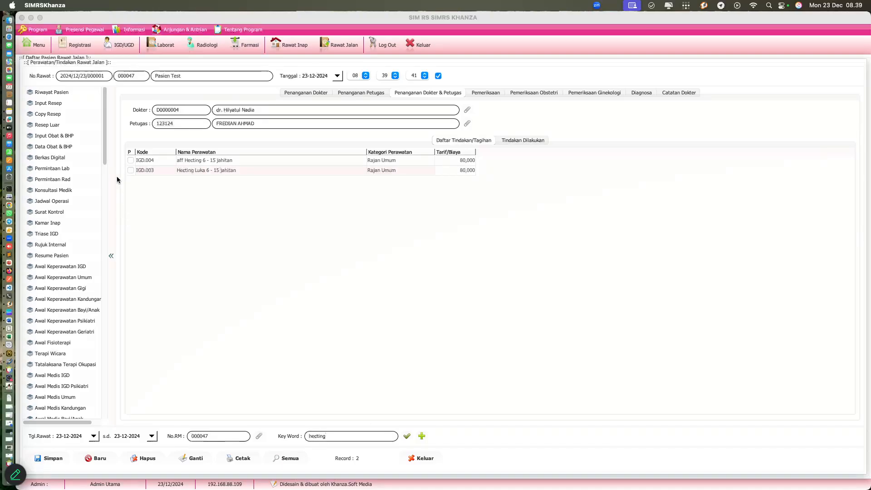
pyautogui.click(51, 458)
pyautogui.click(419, 459)
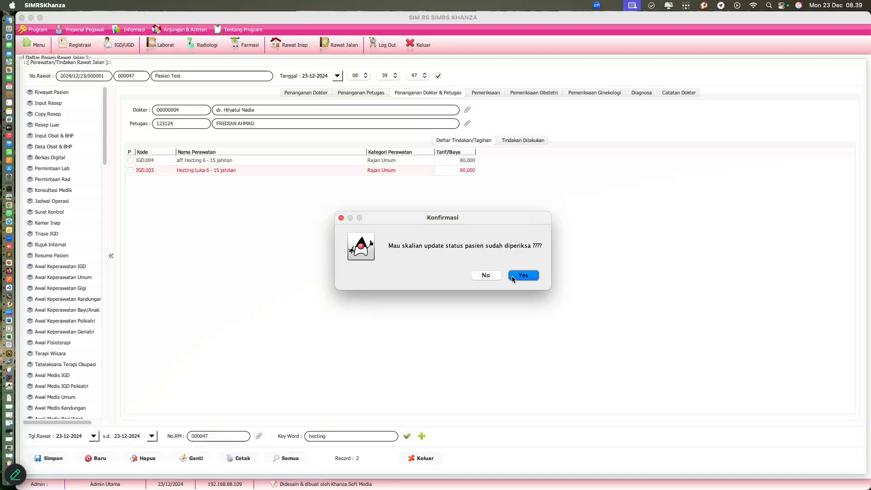
pyautogui.click(487, 277)
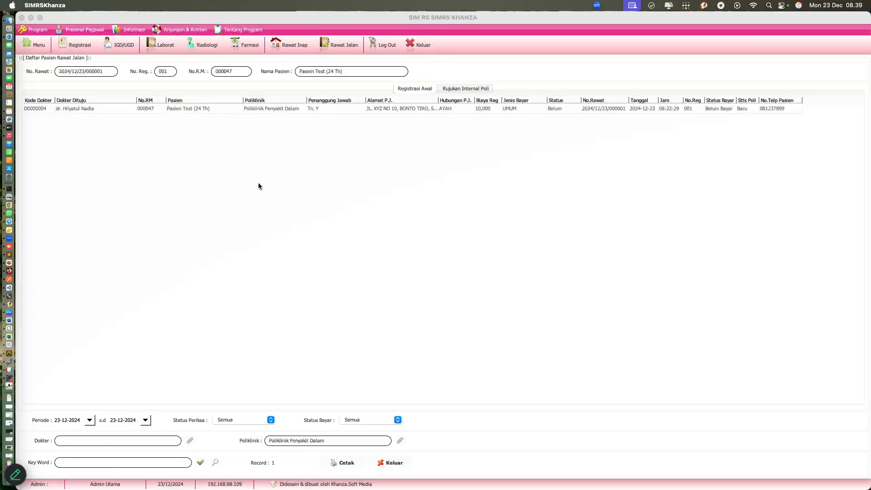
# Step: Start a doctor's prescription for the registered outpatient, and enter 20 Acyclovir 400 mg Tablet with usage 5x2
pyautogui.doubleClick(48, 108)
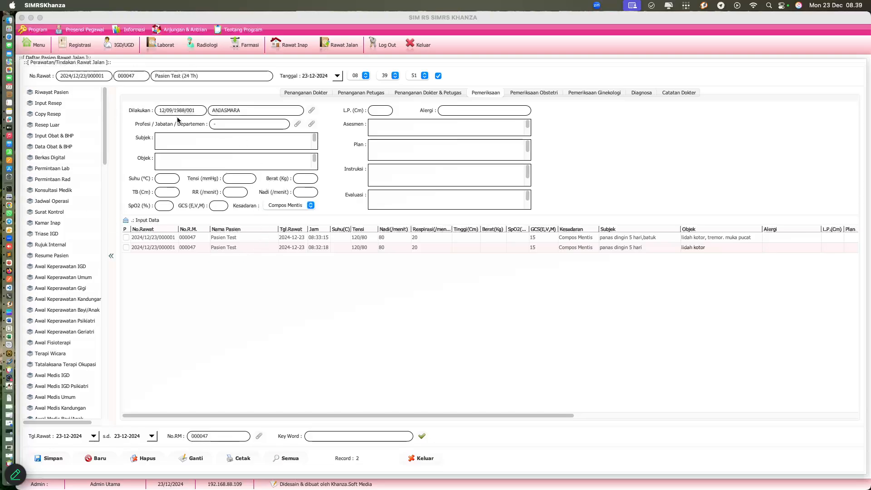
pyautogui.click(53, 105)
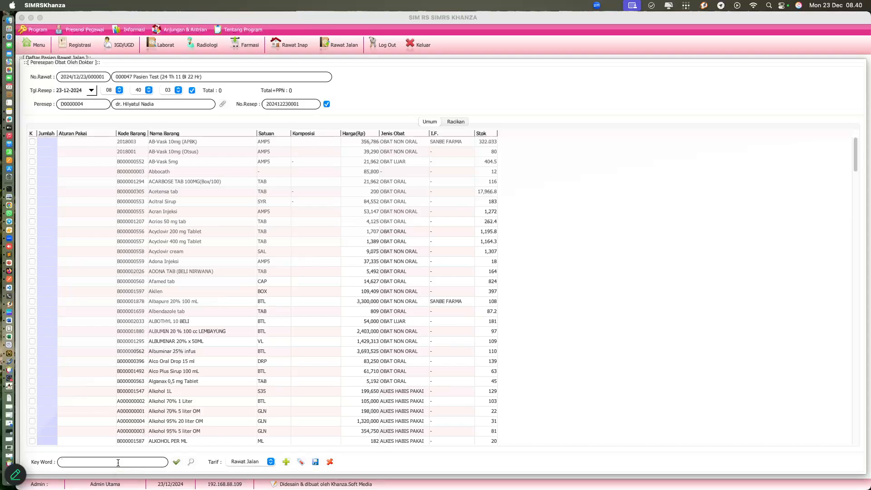
pyautogui.press('Return')
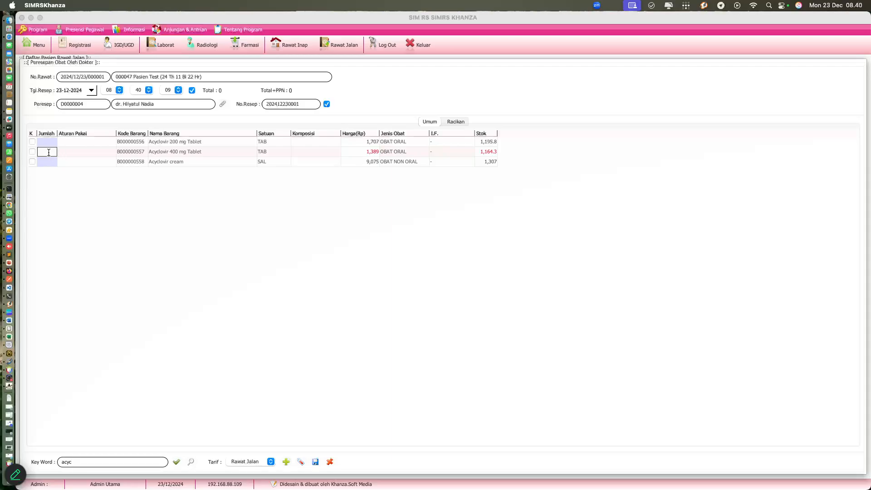
pyautogui.write('20')
pyautogui.click(75, 153)
pyautogui.write('5x2')
pyautogui.press('Return')
pyautogui.click(138, 151)
# Step: Search the medicines for "par" and prescribe 10 Paracetamol 500 mg with usage "3x1 bila panas"
pyautogui.moveTo(136, 462); pyautogui.dragTo(50, 442)
pyautogui.write('par')
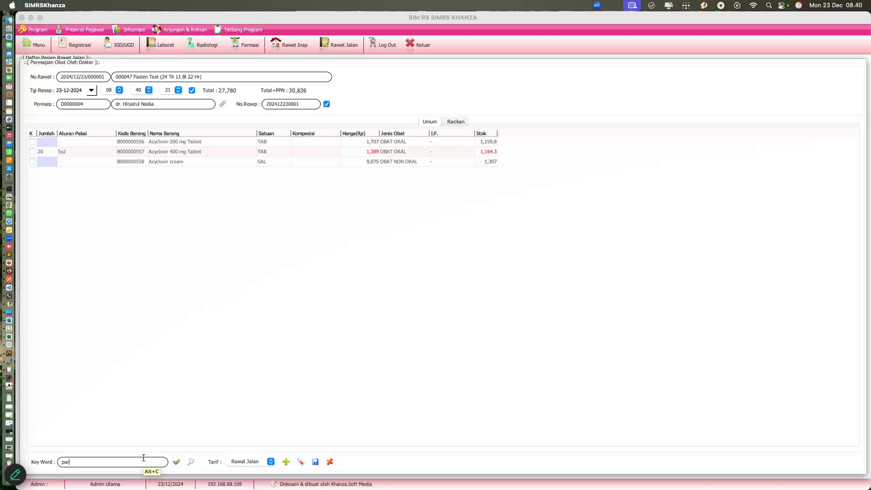
pyautogui.press('Return')
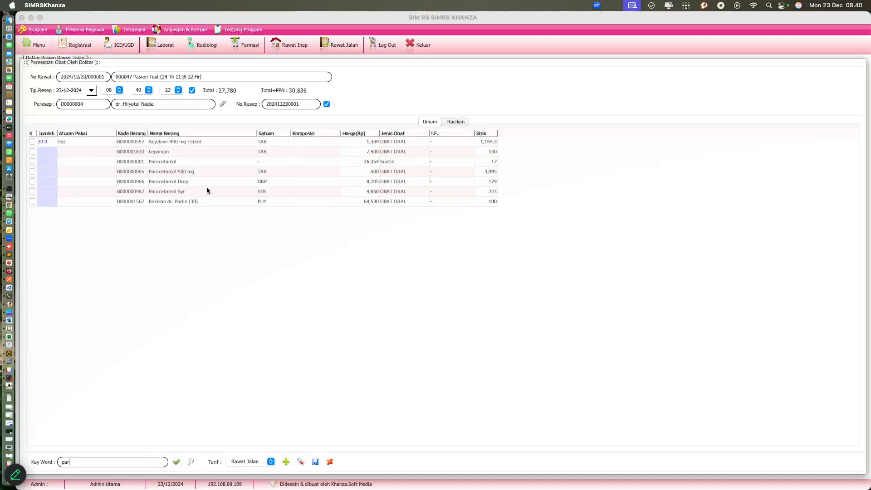
pyautogui.click(47, 172)
pyautogui.write('10')
pyautogui.click(78, 171)
pyautogui.write('3x')
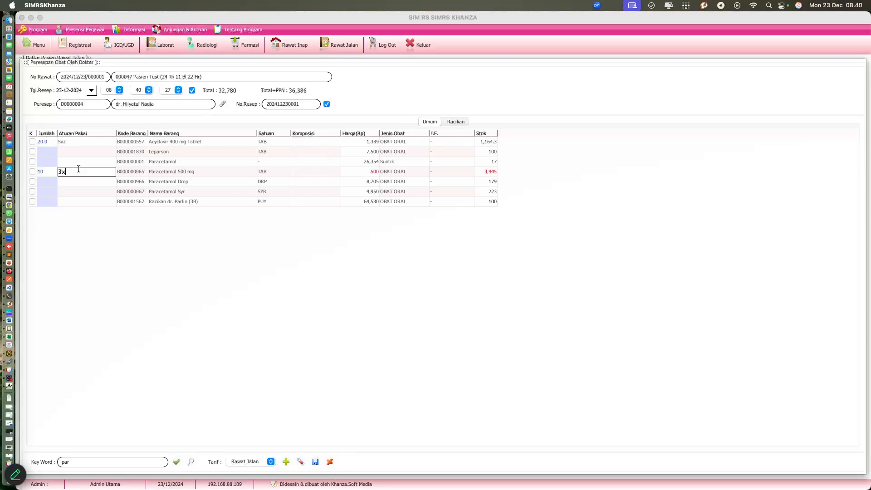
pyautogui.write('1 bila panas')
pyautogui.press('Return')
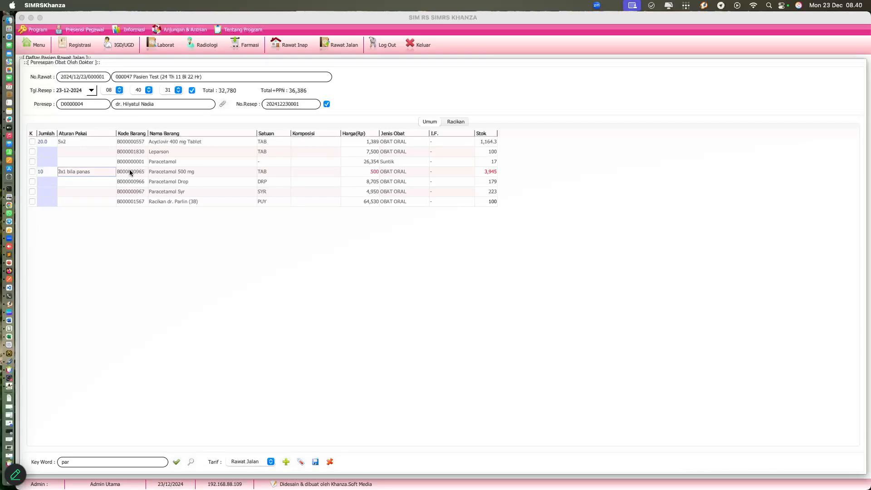
pyautogui.click(206, 201)
# Step: Search the medicines for "raniti", and clear the keyword to list all medicines
pyautogui.click(105, 462)
pyautogui.press('BackSpace')
pyautogui.press('BackSpace')
pyautogui.press('BackSpace')
pyautogui.write('raniti')
pyautogui.press('Return')
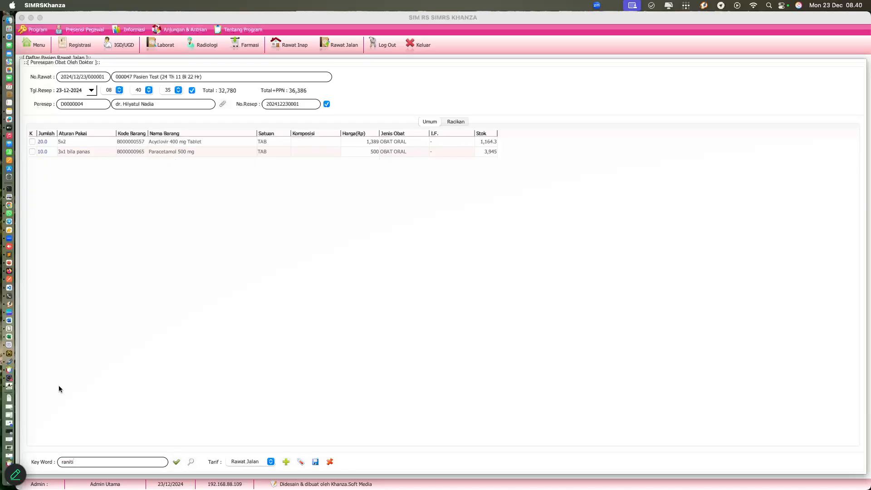
pyautogui.press('BackSpace')
pyautogui.press('Return')
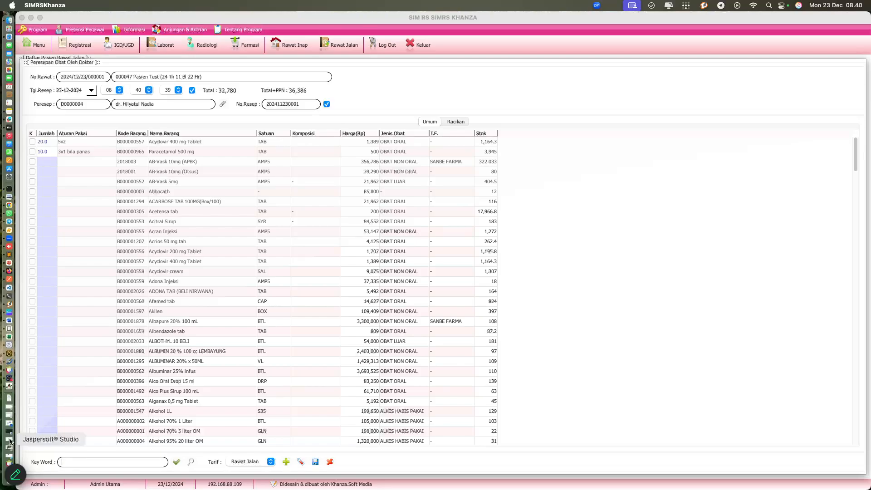
# Step: Prescribe 10 Afamed tab with usage 3x1, and save the prescription
pyautogui.click(48, 301)
pyautogui.write('10')
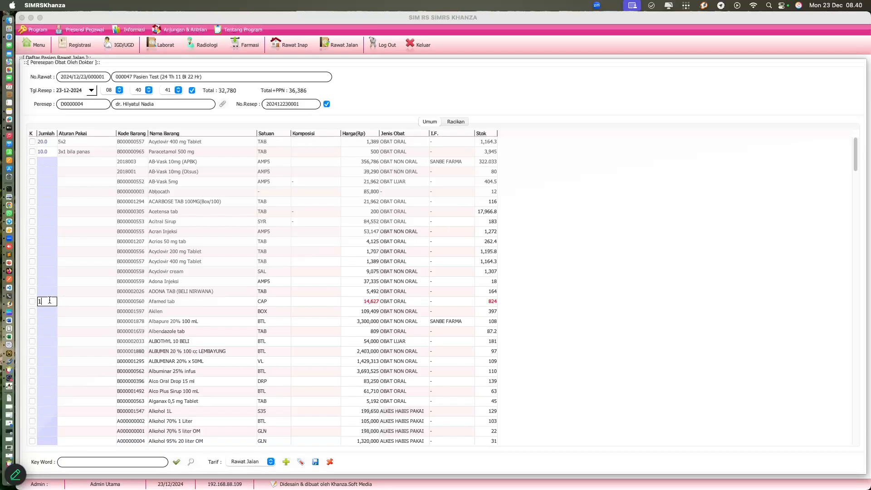
pyautogui.click(63, 304)
pyautogui.write('3x1')
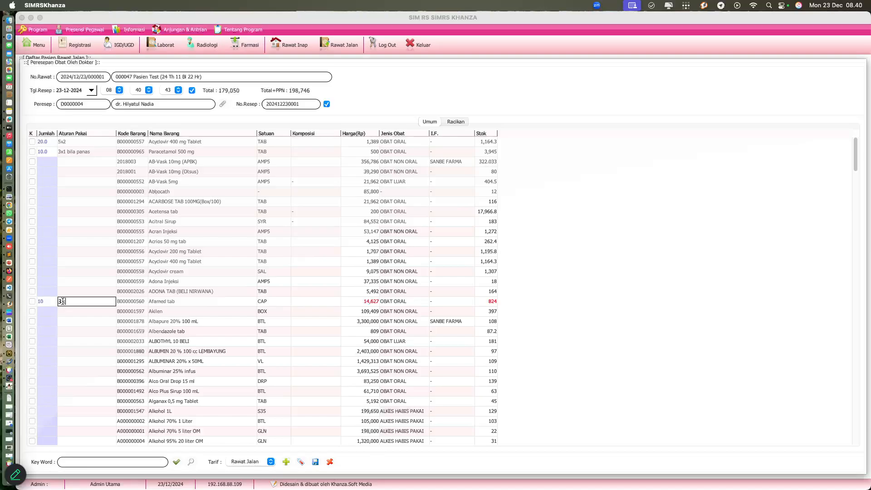
pyautogui.click(142, 241)
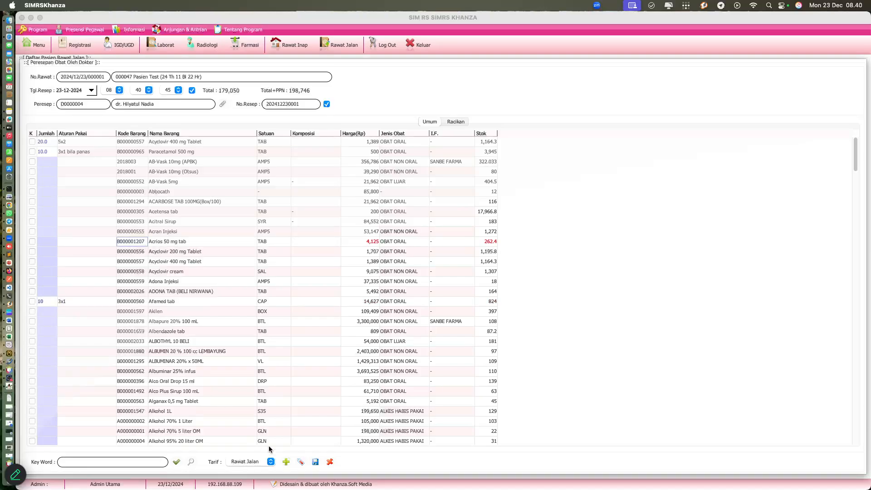
pyautogui.click(316, 461)
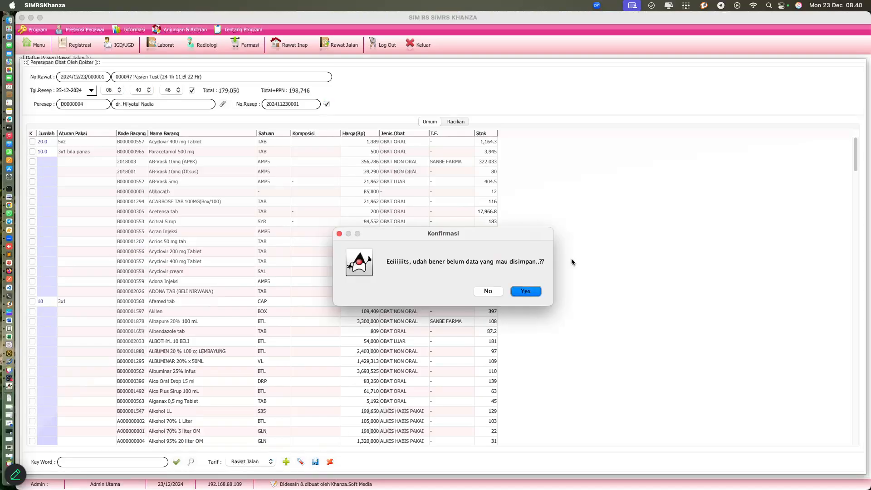
pyautogui.click(524, 291)
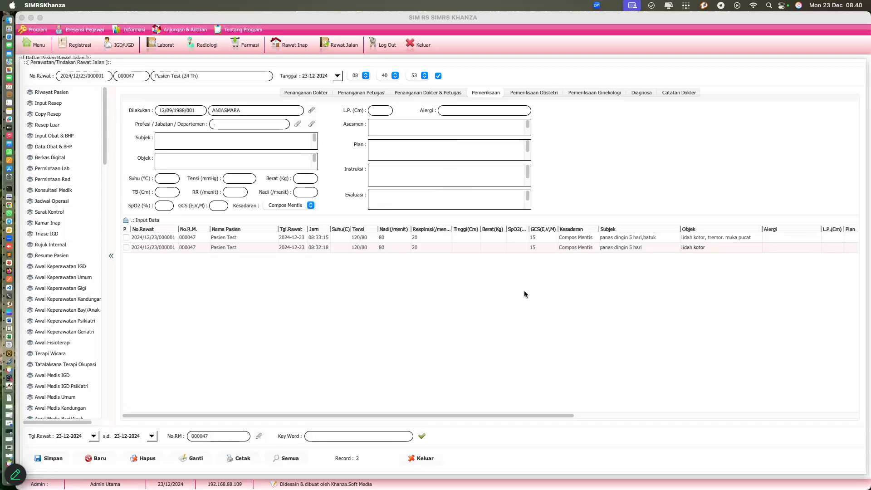
# Step: Start another prescription, switch it to Racikan, and view and close the unit conversion calculator
pyautogui.click(49, 104)
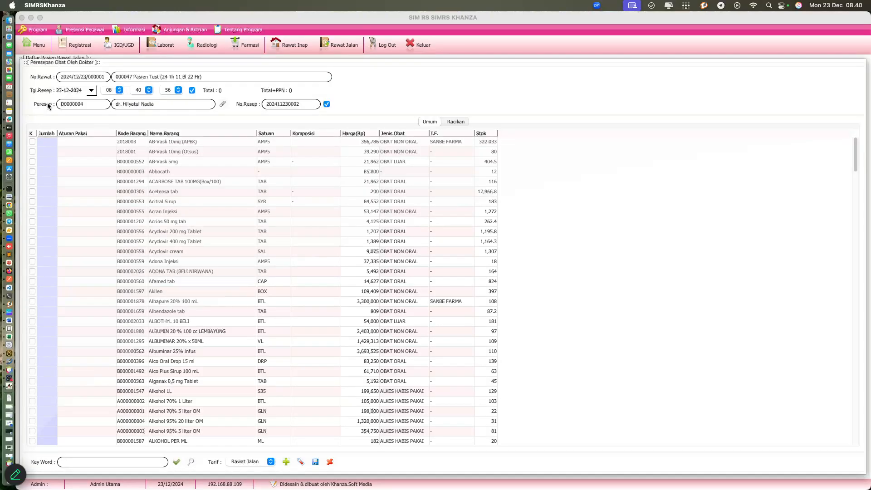
pyautogui.click(454, 121)
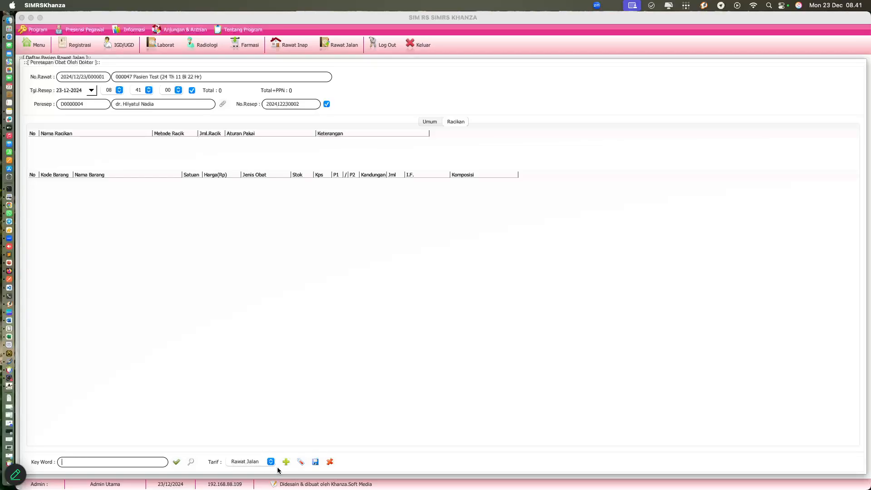
pyautogui.click(302, 463)
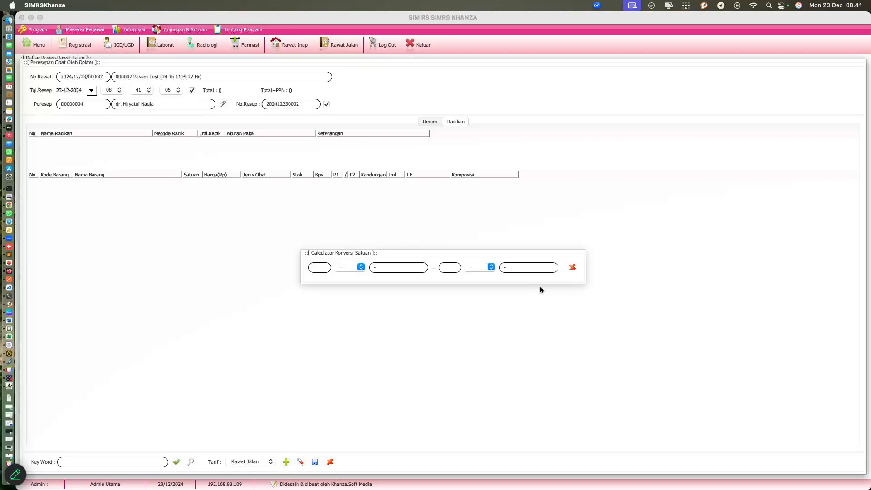
pyautogui.click(572, 268)
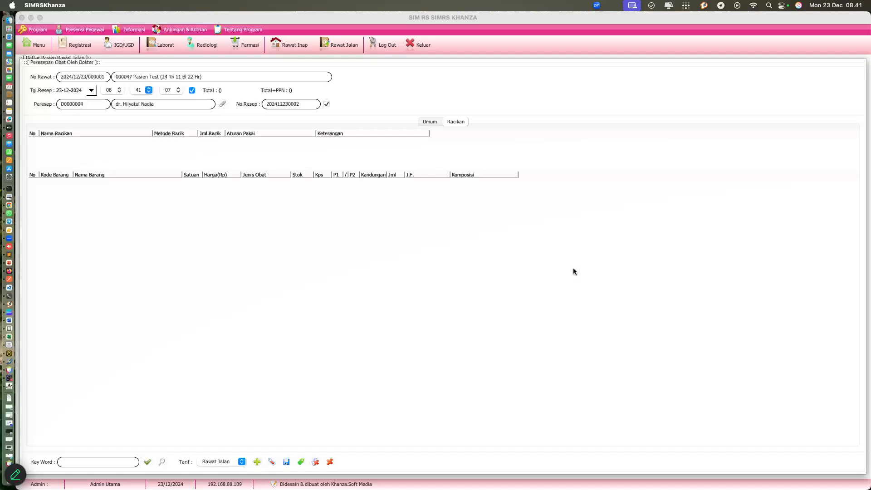
# Step: Add a compounded medicine row named "batuk pilek" with Puyer as its compounding method
pyautogui.click(300, 461)
pyautogui.doubleClick(77, 142)
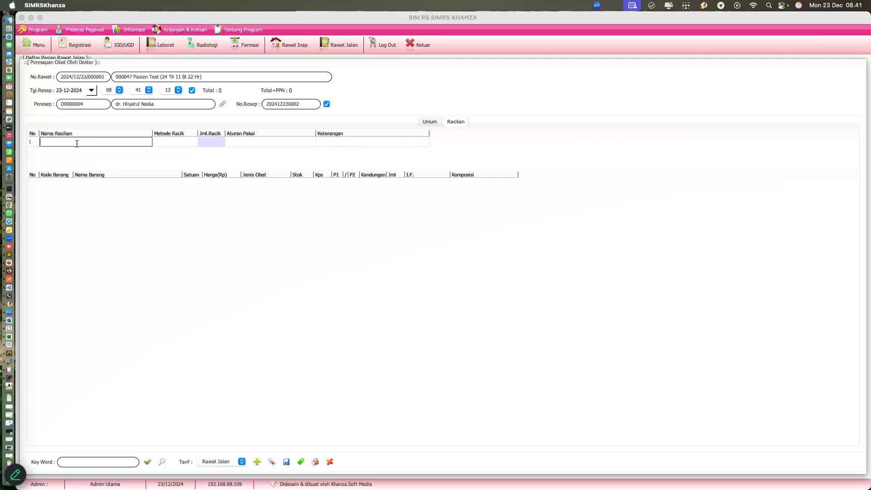
pyautogui.write('batuk pilek')
pyautogui.press('Return')
pyautogui.click(162, 143)
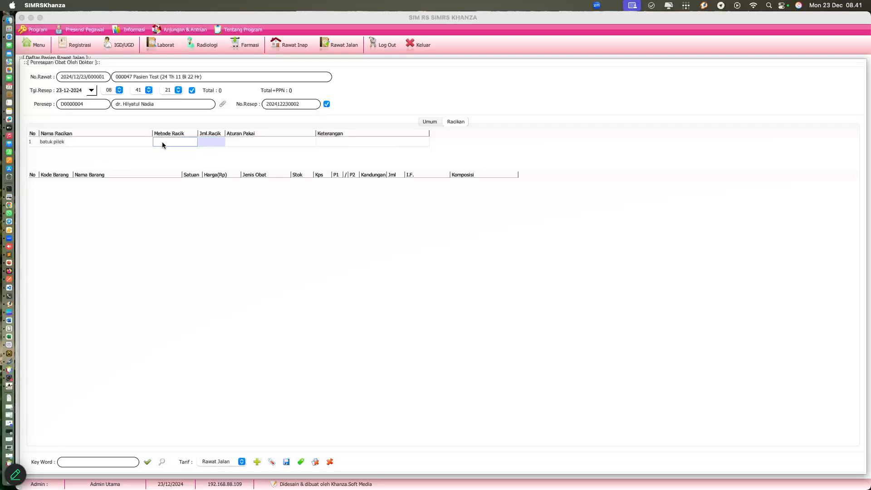
pyautogui.doubleClick(162, 141)
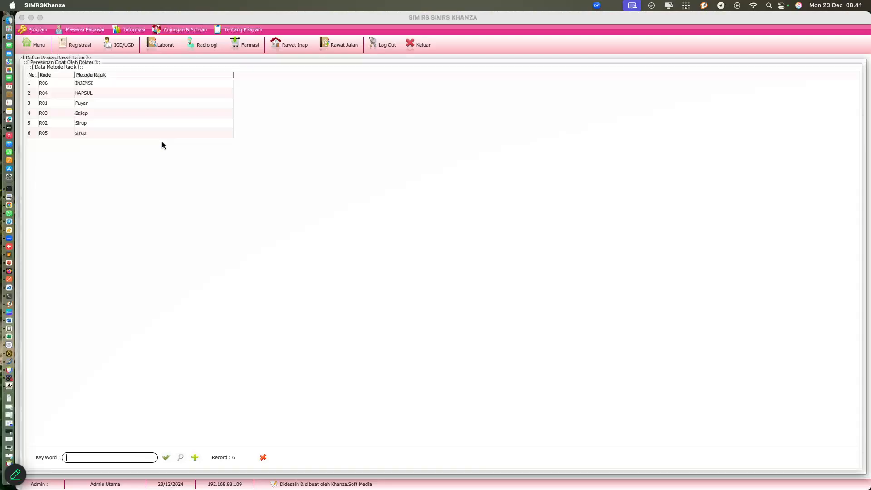
pyautogui.doubleClick(105, 107)
# Step: Set the batuk pilek compound's quantity to 10, its usage to 3x1 and its note to "Sesudah makan"
pyautogui.doubleClick(220, 141)
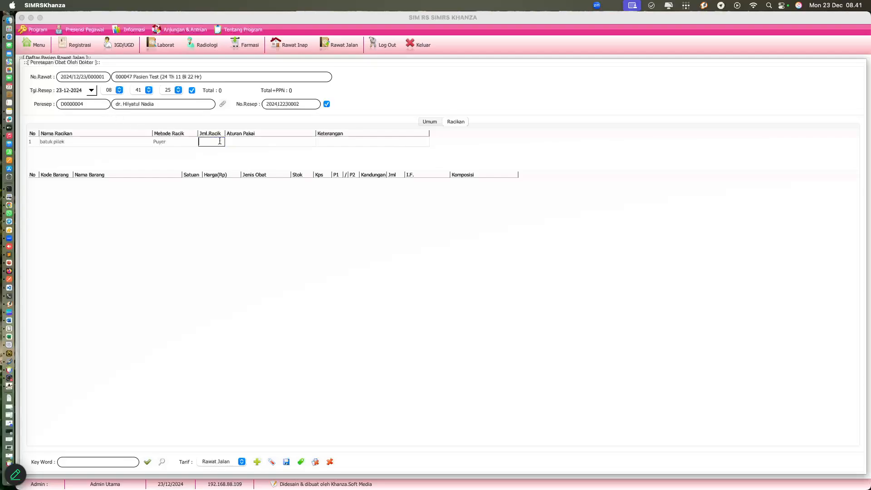
pyautogui.write('10')
pyautogui.doubleClick(241, 143)
pyautogui.write('3x1')
pyautogui.doubleClick(375, 143)
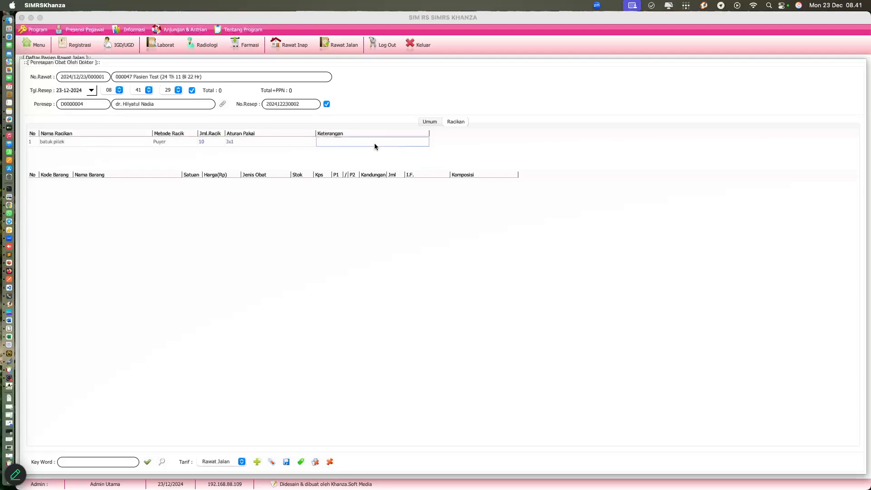
pyautogui.write('Sesudah makan')
pyautogui.press('Return')
# Step: List the medicines for the batuk pilek compound and filter them by "para"
pyautogui.click(110, 143)
pyautogui.click(147, 462)
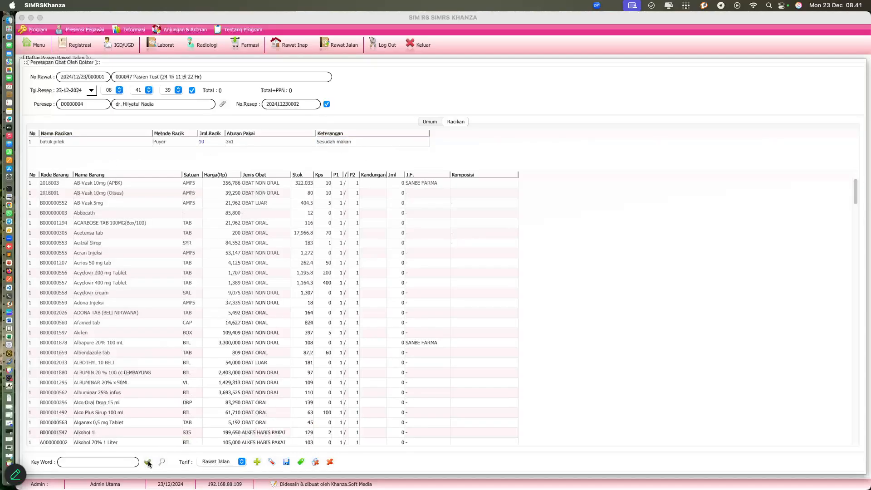
pyautogui.click(123, 460)
pyautogui.write('para')
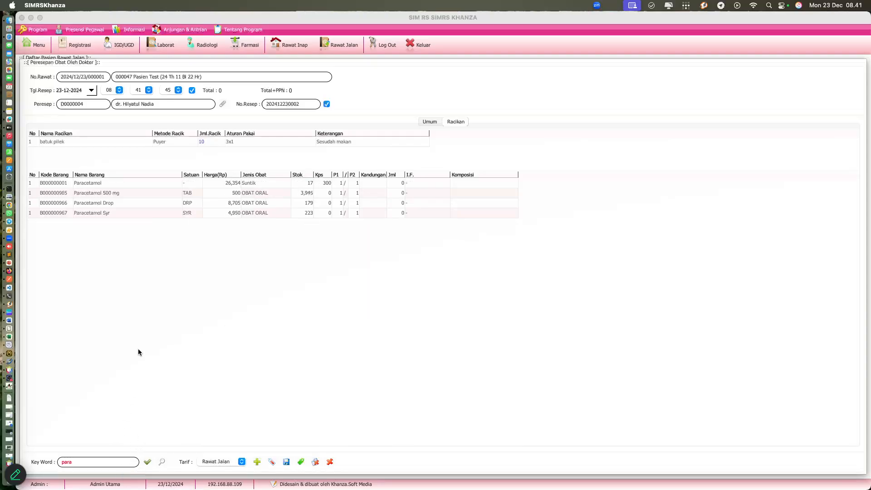
# Step: Add Paracetamol with code B000000001 to the compound with a content (Kandungan) of 150
pyautogui.click(145, 182)
pyautogui.click(364, 184)
pyautogui.click(337, 184)
pyautogui.click(372, 184)
pyautogui.write('150')
pyautogui.press('Tab')
pyautogui.click(374, 184)
pyautogui.click(367, 193)
pyautogui.click(399, 185)
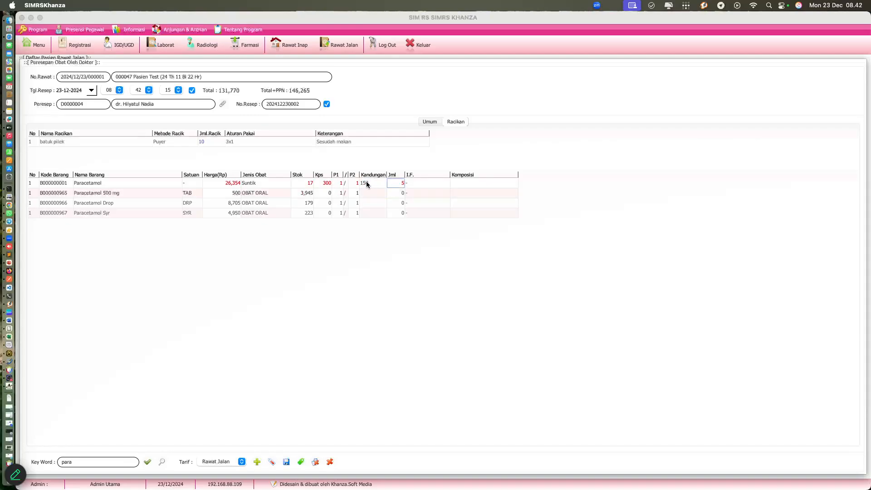
# Step: Search the medicines for "amb" and set the Ethambutol 500 mg fraction to 1/2
pyautogui.click(132, 461)
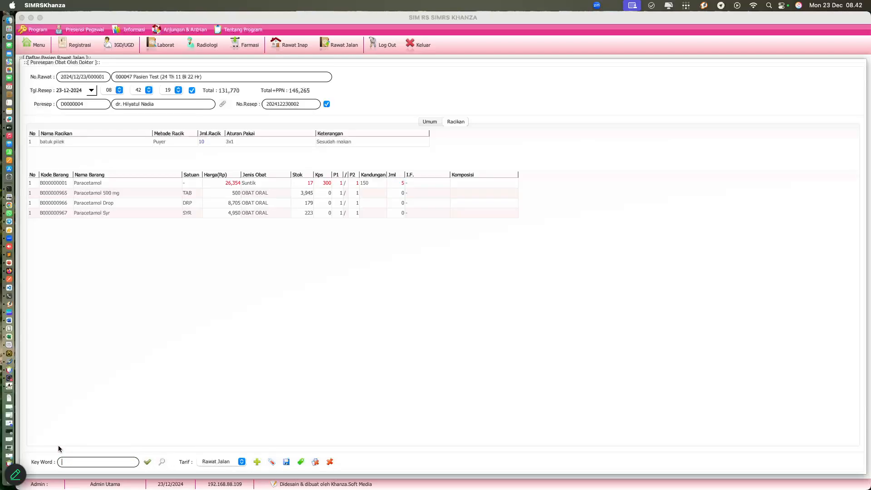
pyautogui.click(94, 462)
pyautogui.write('mb')
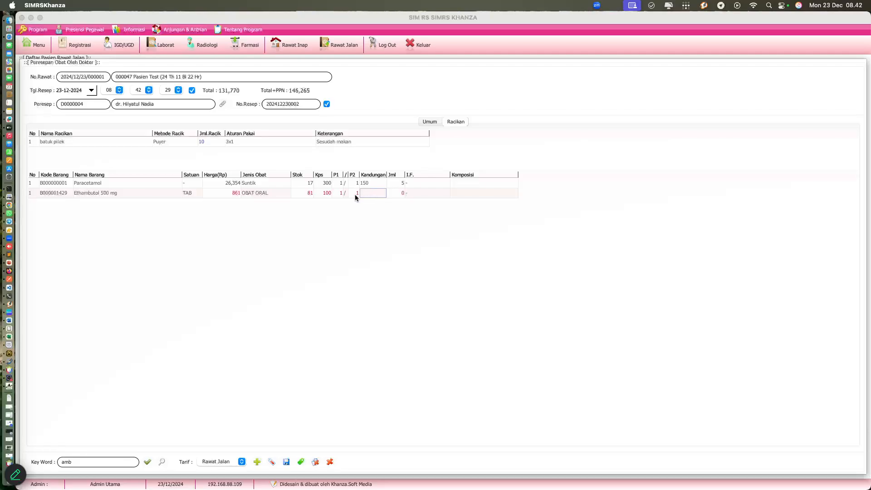
pyautogui.click(339, 192)
pyautogui.doubleClick(356, 193)
pyautogui.write('2')
pyautogui.press('Return')
# Step: Change the medicine search keyword to "aki"
pyautogui.click(88, 459)
pyautogui.press('BackSpace')
pyautogui.press('BackSpace')
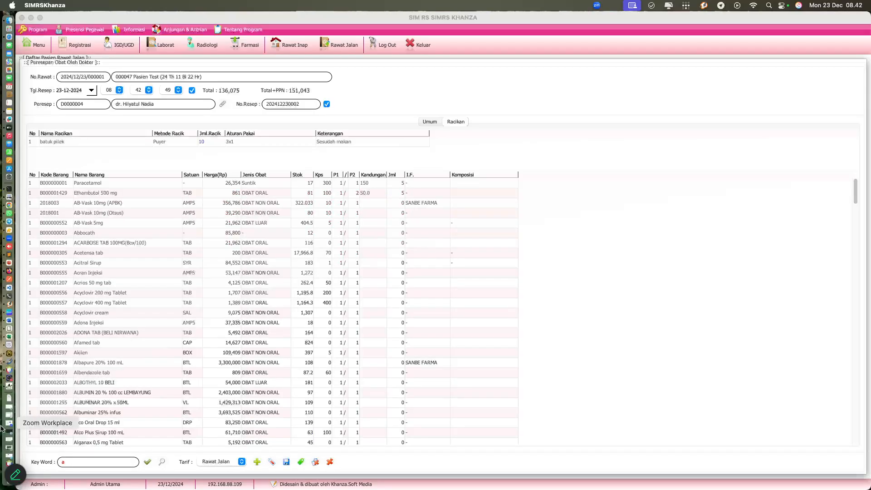
pyautogui.click(83, 461)
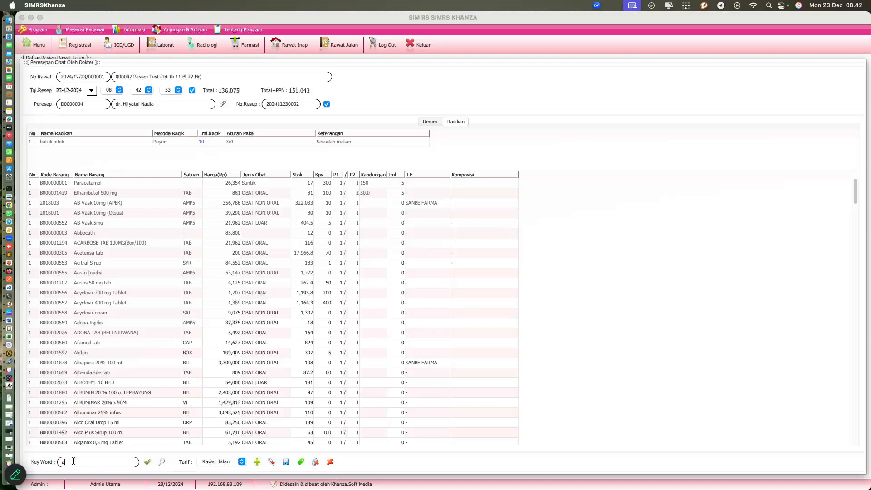
pyautogui.click(75, 461)
pyautogui.write('ki')
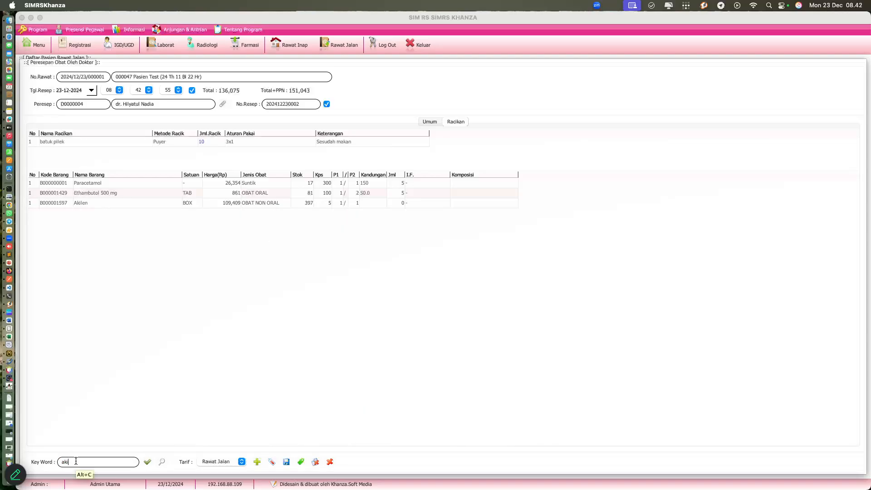
# Step: Set the Akilen amount to 4 and save the compounded prescription
pyautogui.doubleClick(394, 204)
pyautogui.moveTo(394, 204); pyautogui.dragTo(404, 204)
pyautogui.write('4')
pyautogui.click(409, 196)
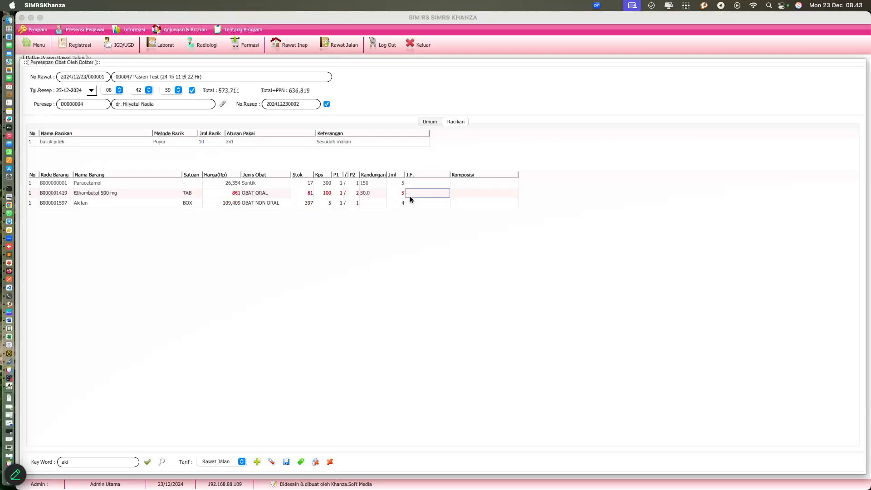
pyautogui.click(286, 461)
pyautogui.click(524, 291)
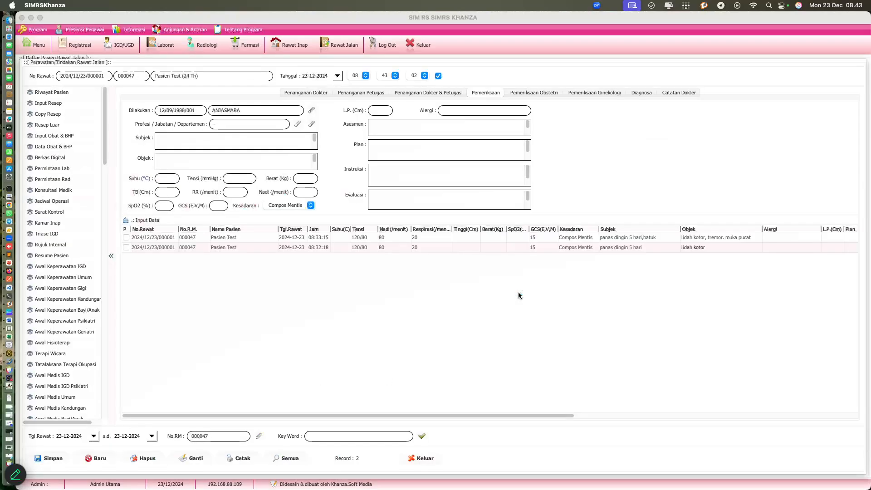
# Step: Exit the outpatient treatment form and update the patient's status to already examined
pyautogui.hscroll(1, 435, 362)
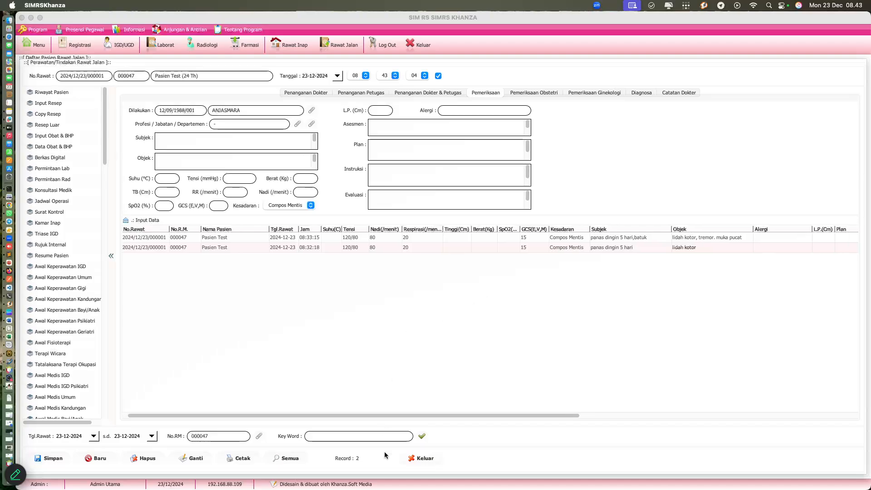
pyautogui.hscroll(-1, 351, 325)
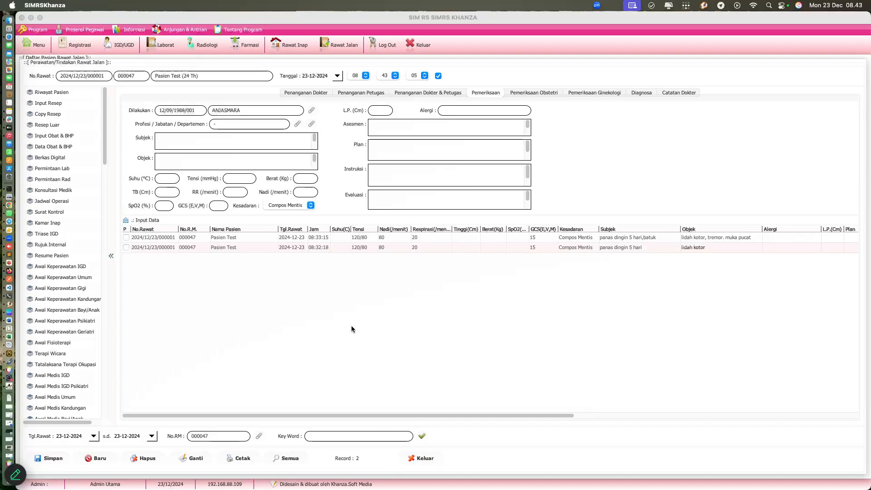
pyautogui.click(421, 458)
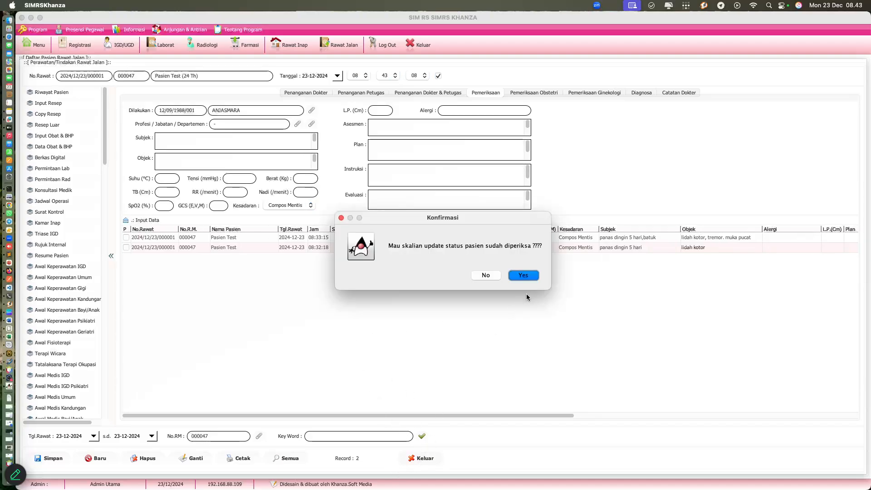
pyautogui.click(526, 275)
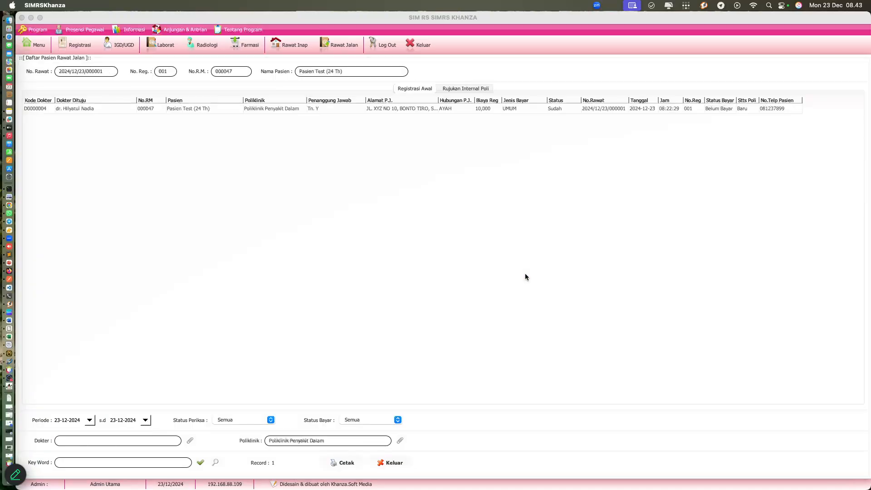